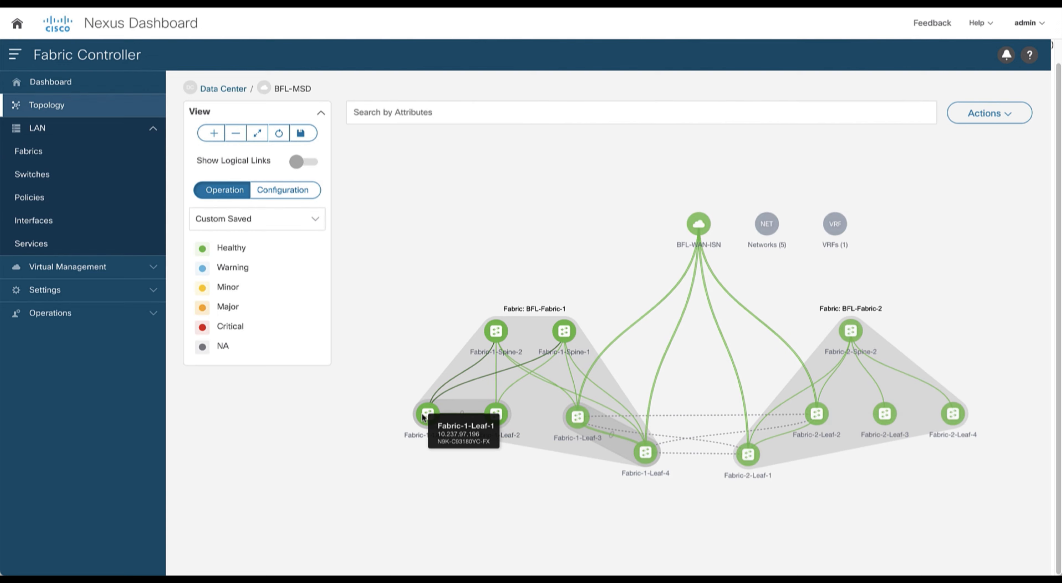
Open the topology of Fabric-1-Leaf-1, move the r35-tor node clear of the spines and inspect its link to the leaf
{"action": "double_click", "coordinate": [423, 416]}
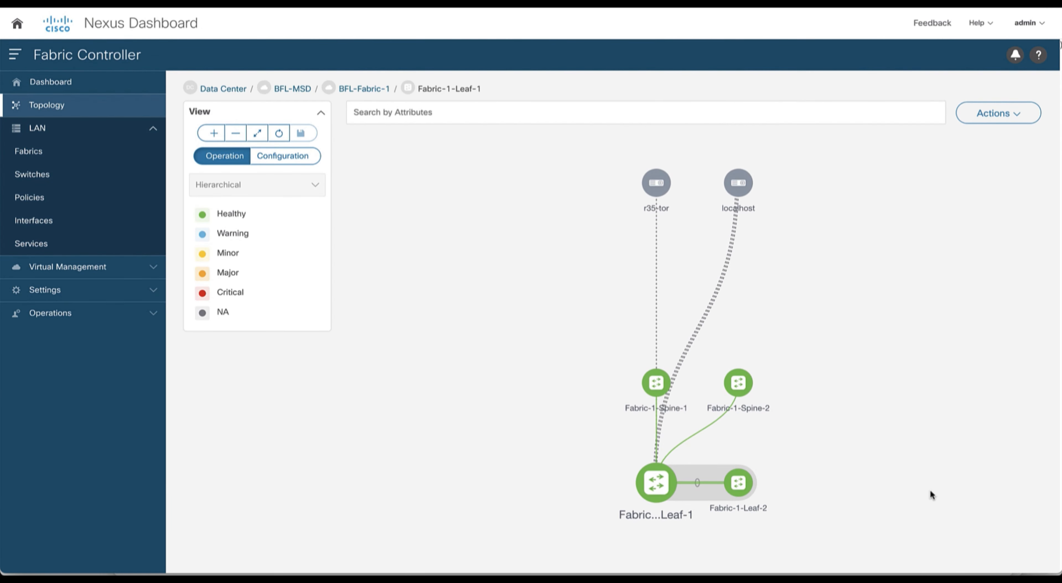
{"action": "left_click_drag", "start_coordinate": [659, 208], "coordinate": [550, 385]}
{"action": "mouse_move", "coordinate": [618, 444]}
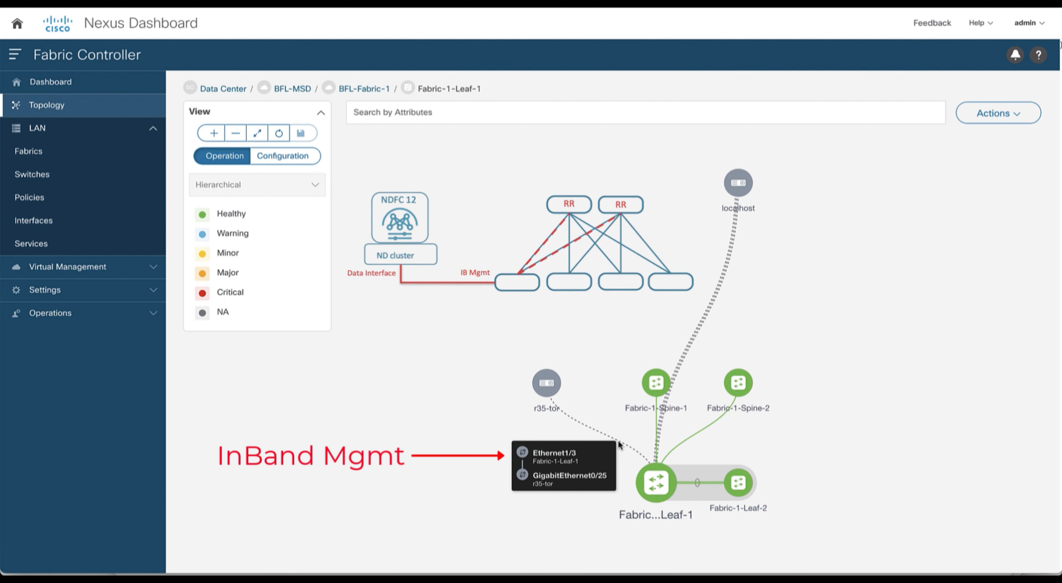
Open interface Ethernet1/3 of Fabric-1-Leaf-1 for editing from the switch's detailed view
{"action": "left_click", "coordinate": [1018, 118]}
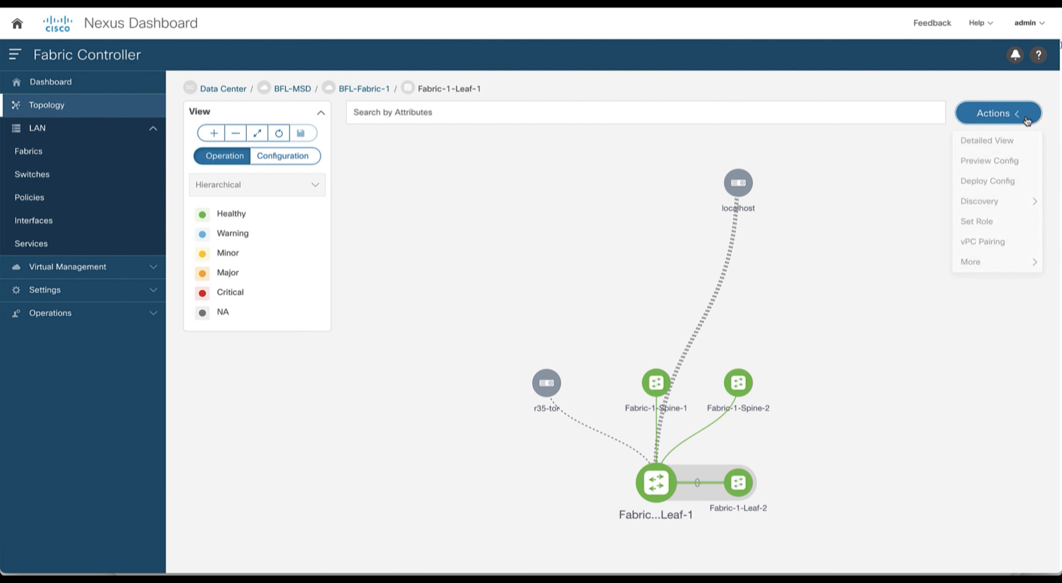
{"action": "left_click", "coordinate": [998, 150]}
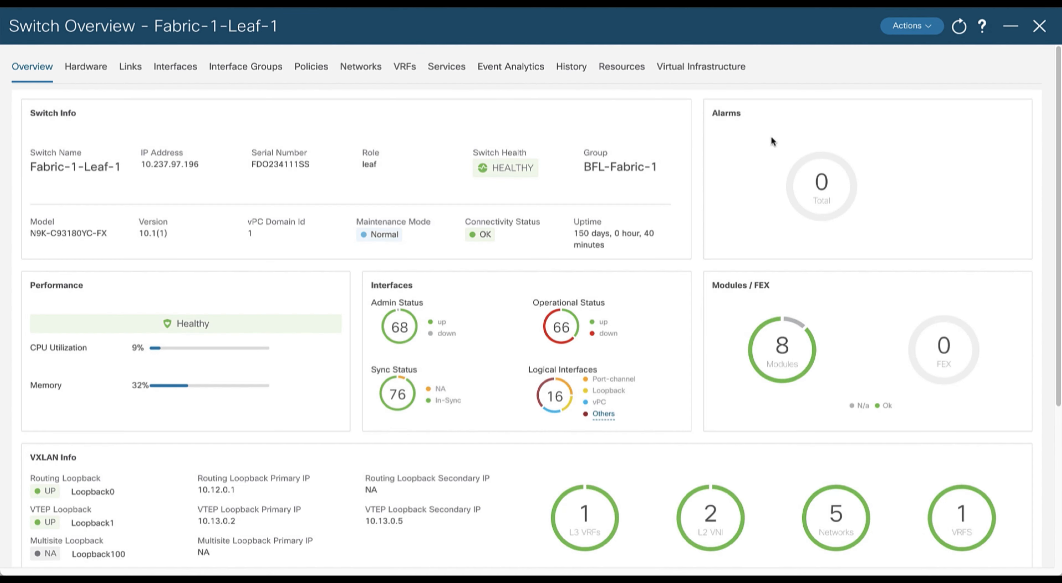
{"action": "left_click", "coordinate": [182, 68]}
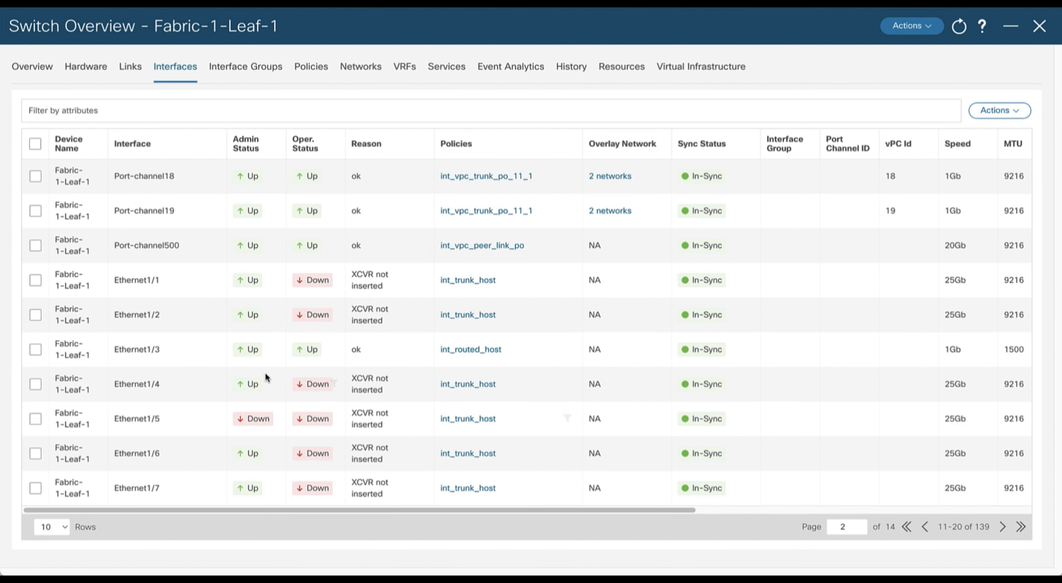
{"action": "left_click", "coordinate": [33, 354]}
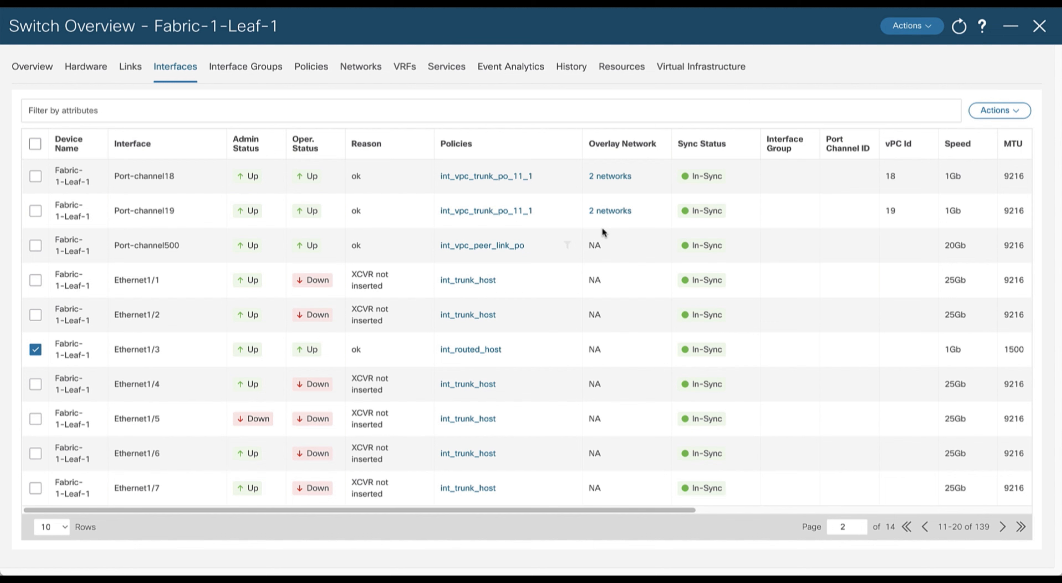
{"action": "left_click", "coordinate": [1008, 120]}
{"action": "left_click", "coordinate": [933, 176]}
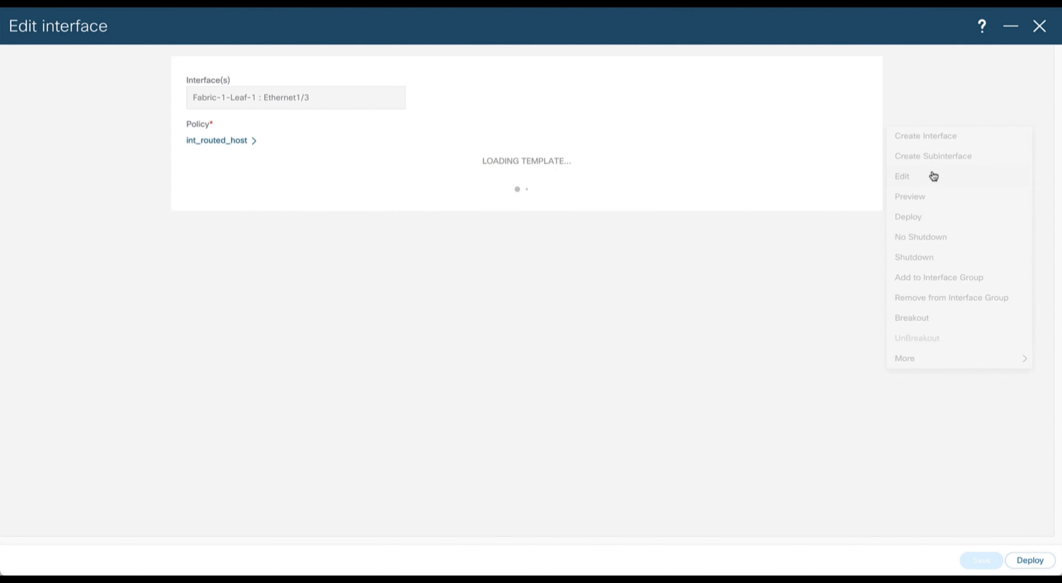
Apply the epl_routed_intf policy to Ethernet1/3 with interface IP 192.168.8.254 and netmask length 24, and save it
{"action": "left_click", "coordinate": [239, 140]}
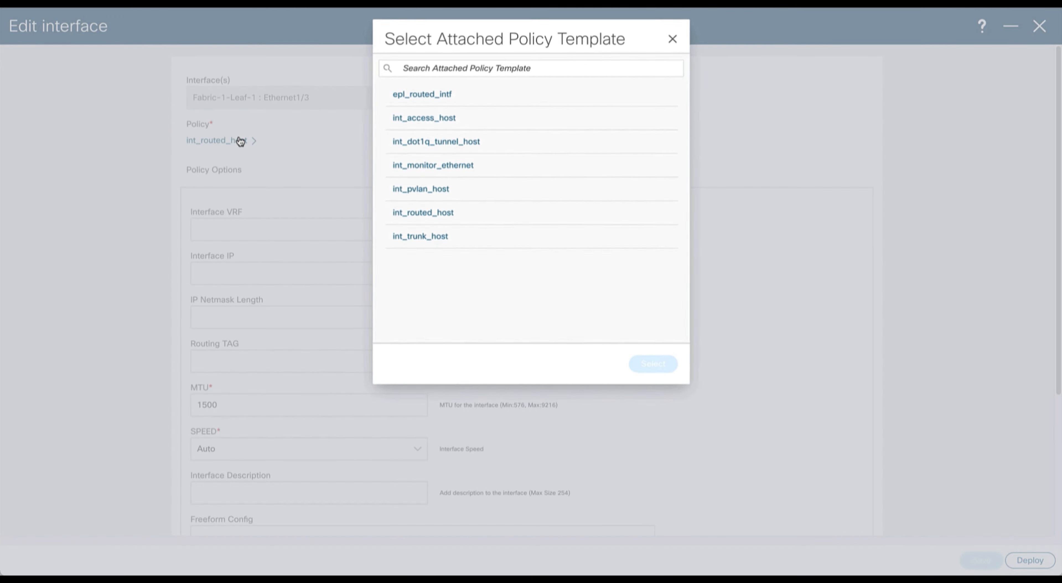
{"action": "left_click", "coordinate": [425, 96]}
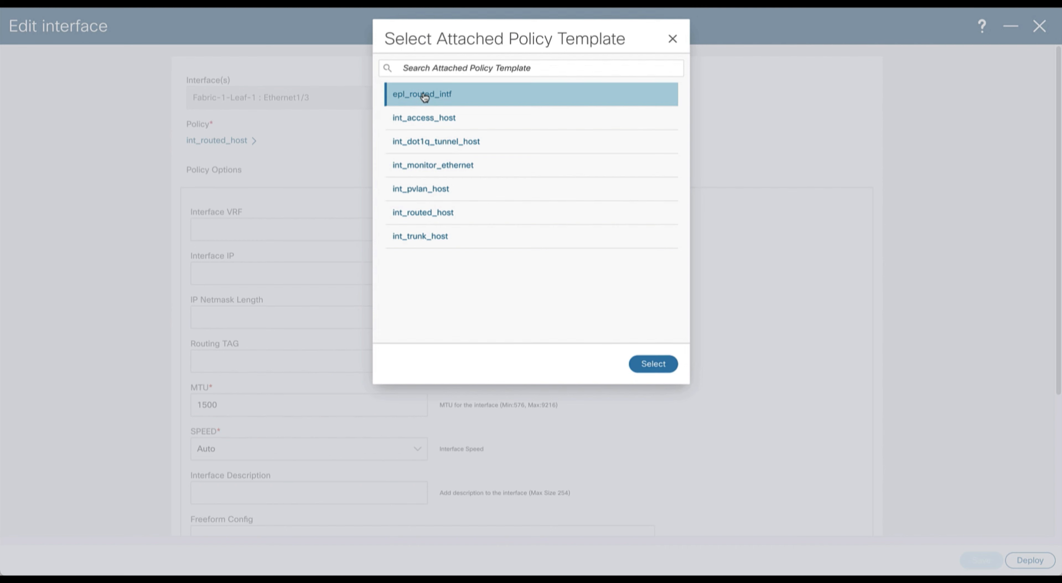
{"action": "left_click", "coordinate": [651, 358]}
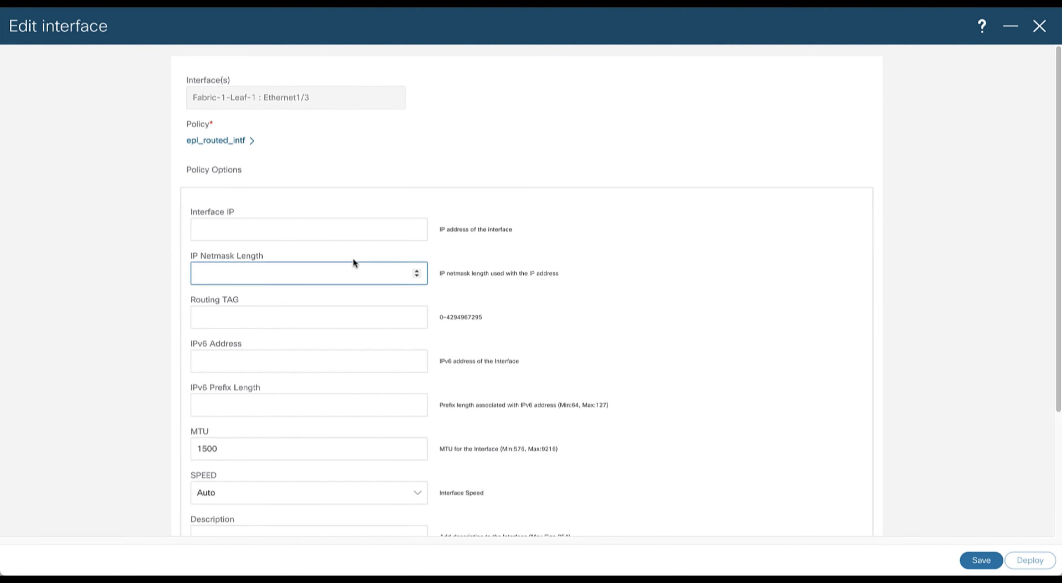
{"action": "left_click", "coordinate": [326, 232]}
{"action": "type", "text": "192.168.8.254"}
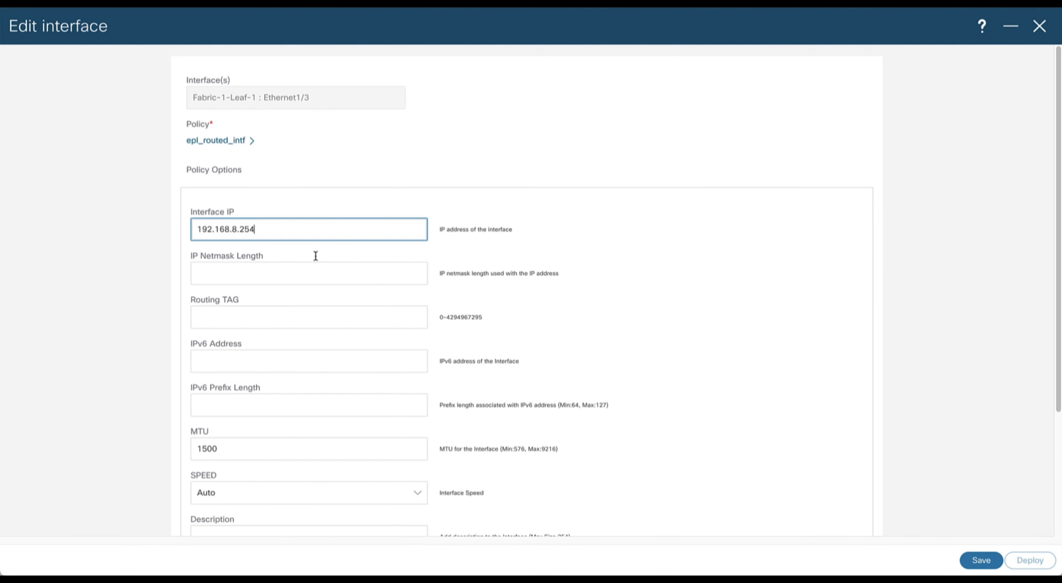
{"action": "left_click", "coordinate": [302, 274]}
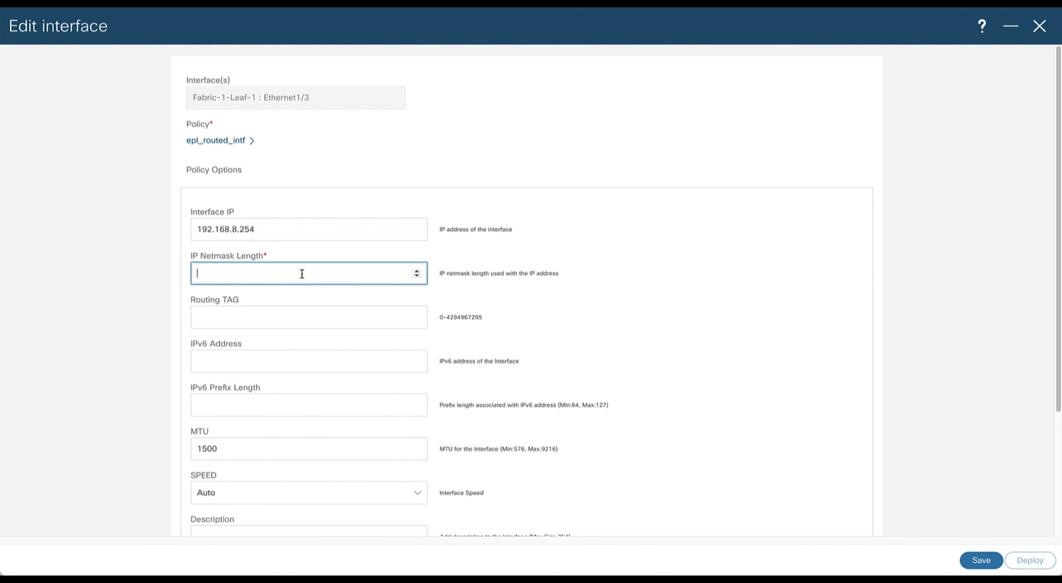
{"action": "left_click", "coordinate": [650, 309]}
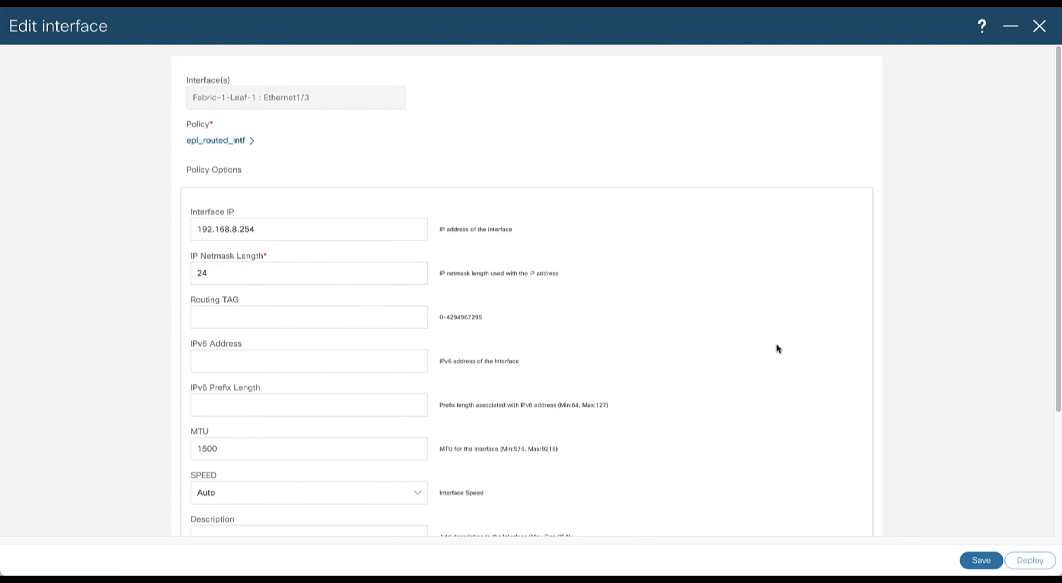
{"action": "left_click", "coordinate": [980, 561]}
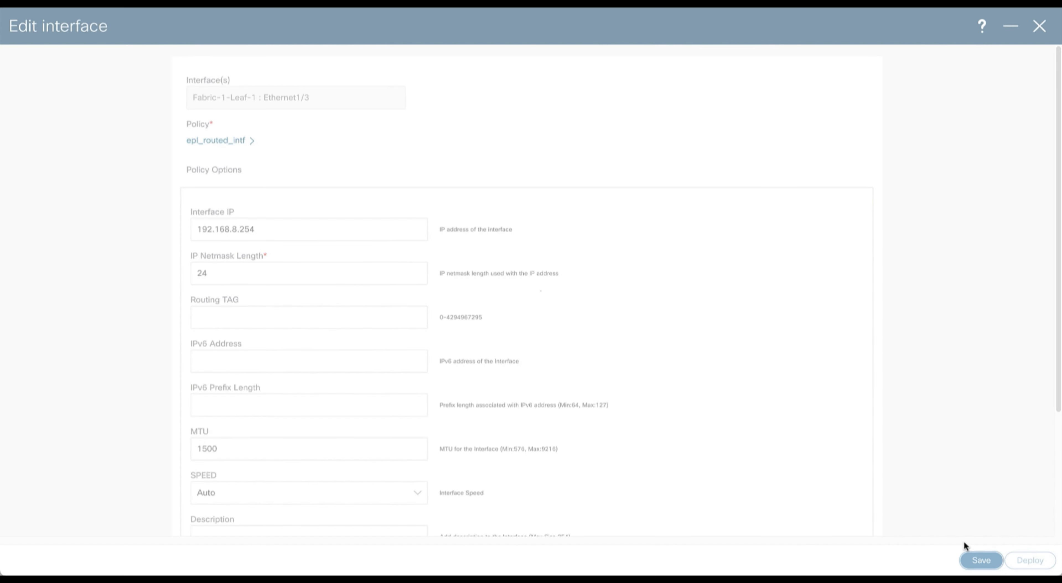
Review the expected configuration of Ethernet1/3 and deploy it to Fabric-1-Leaf-1
{"action": "left_click", "coordinate": [1032, 563]}
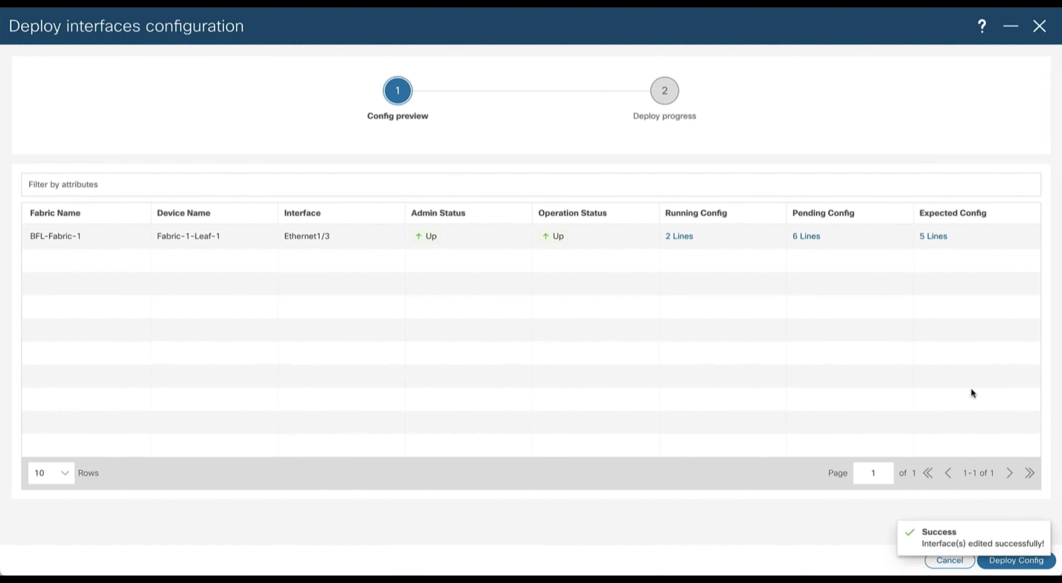
{"action": "left_click", "coordinate": [935, 237]}
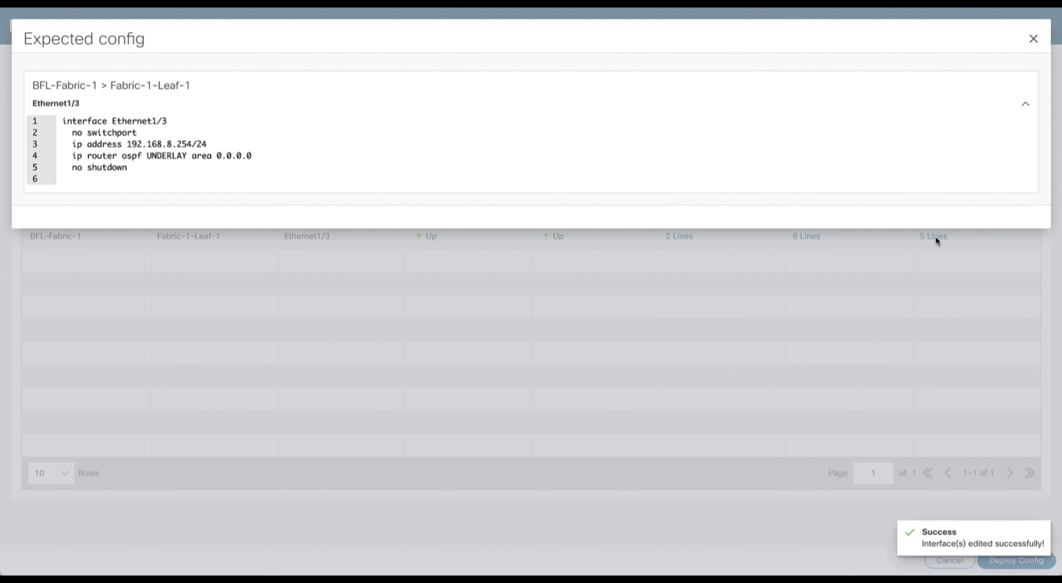
{"action": "left_click", "coordinate": [1034, 37]}
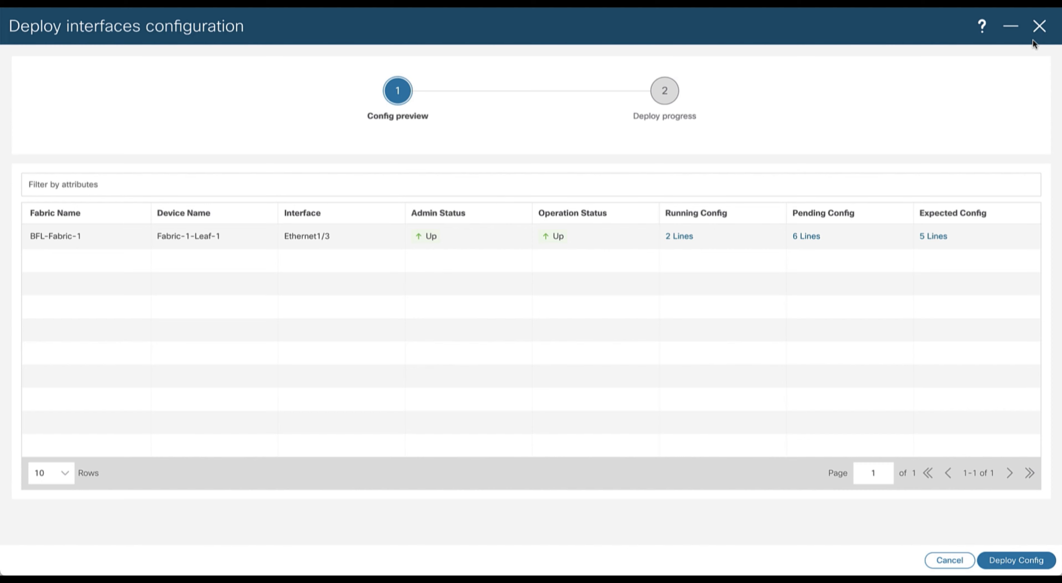
{"action": "left_click", "coordinate": [1029, 562]}
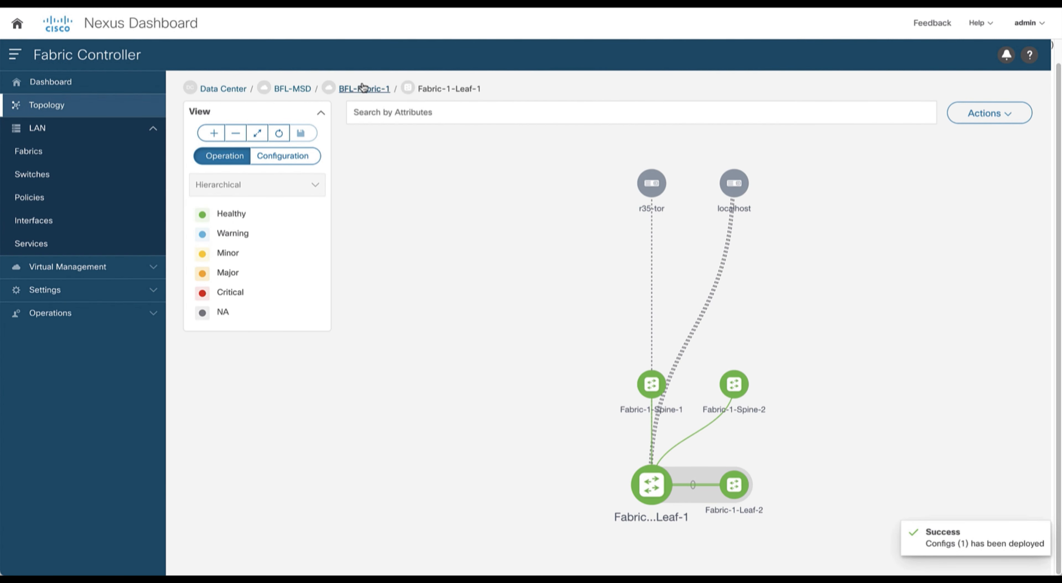
Go to the BFL-Fabric-1 topology and open the fabric's Endpoint Locator configuration
{"action": "left_click", "coordinate": [364, 89]}
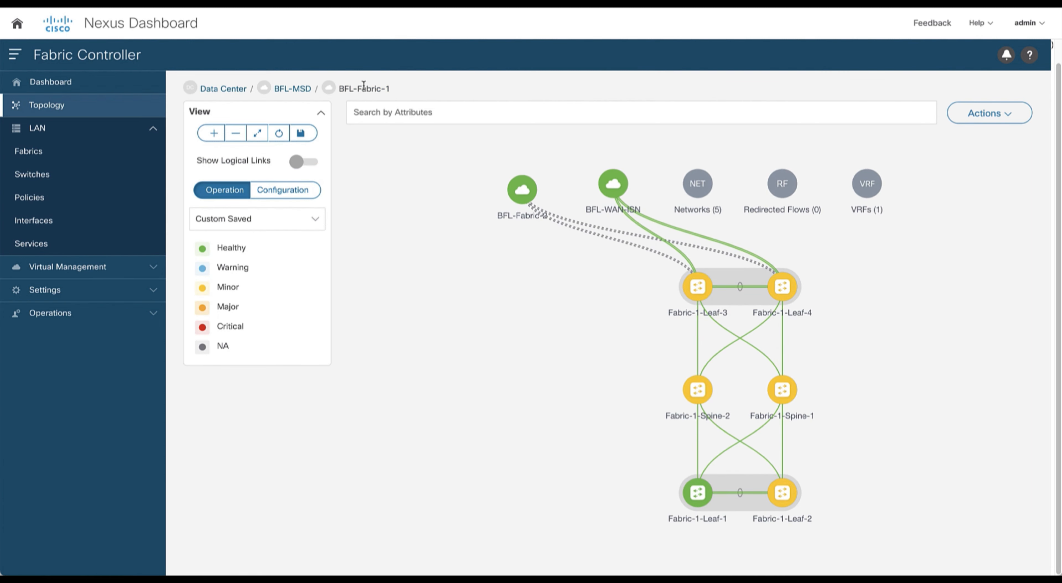
{"action": "right_click", "coordinate": [939, 369]}
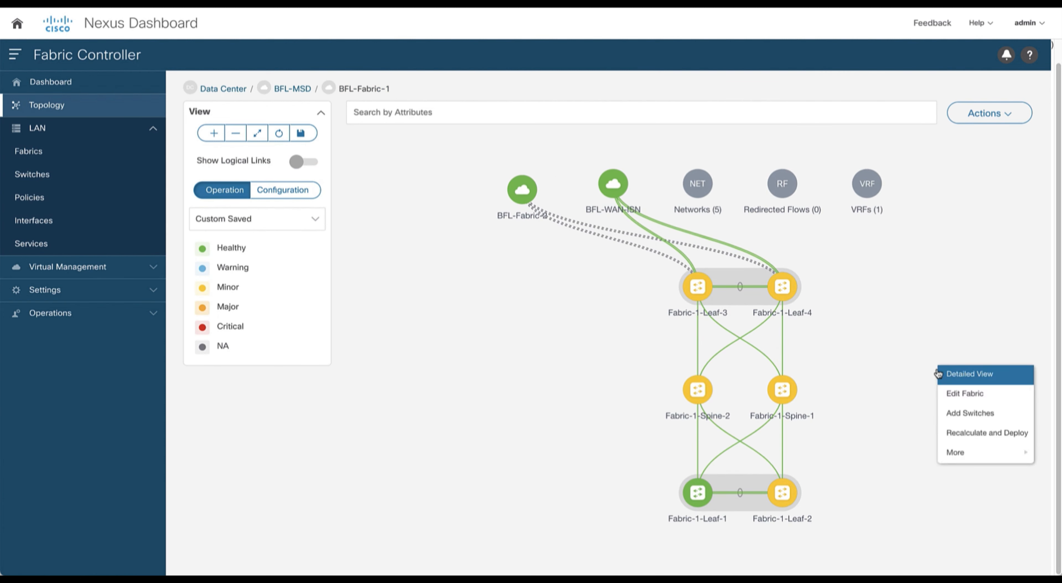
{"action": "mouse_move", "coordinate": [956, 449]}
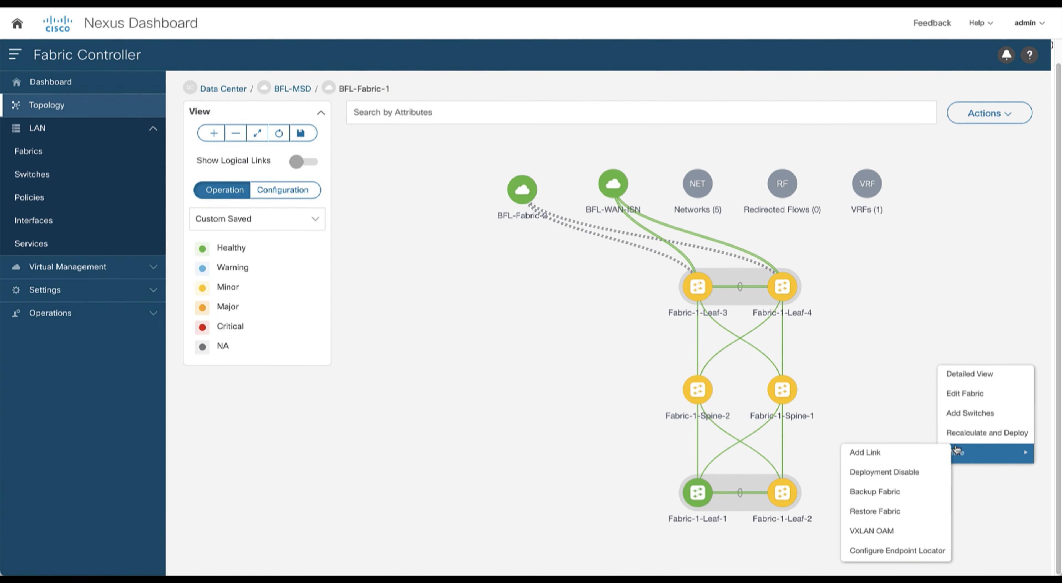
{"action": "left_click", "coordinate": [897, 552]}
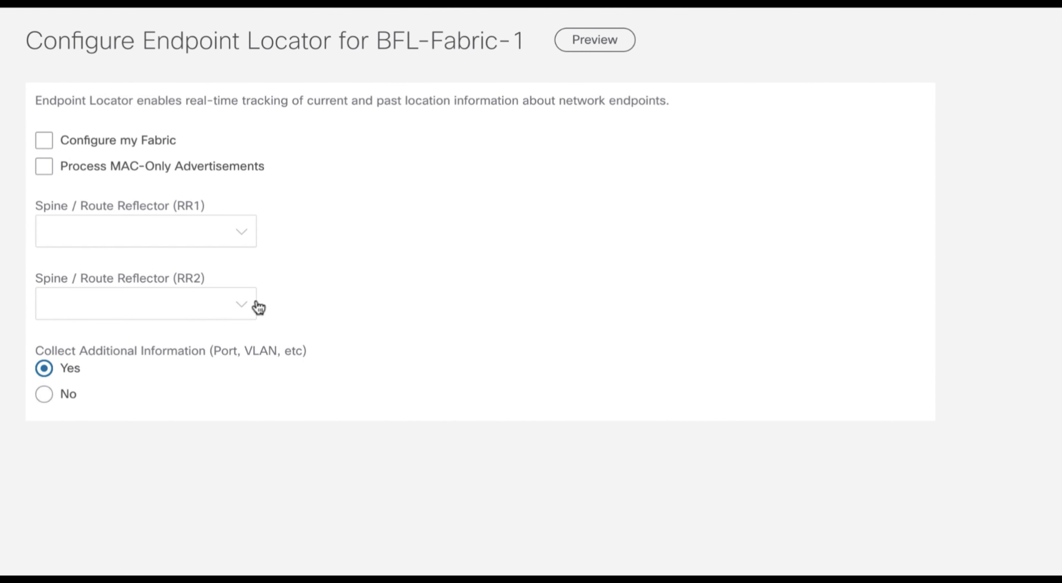
Enable Configure my Fabric, set Fabric-1-Spine-1 as RR1 and Fabric-1-Spine-2 as RR2, and save the Endpoint Locator configuration
{"action": "left_click", "coordinate": [54, 141]}
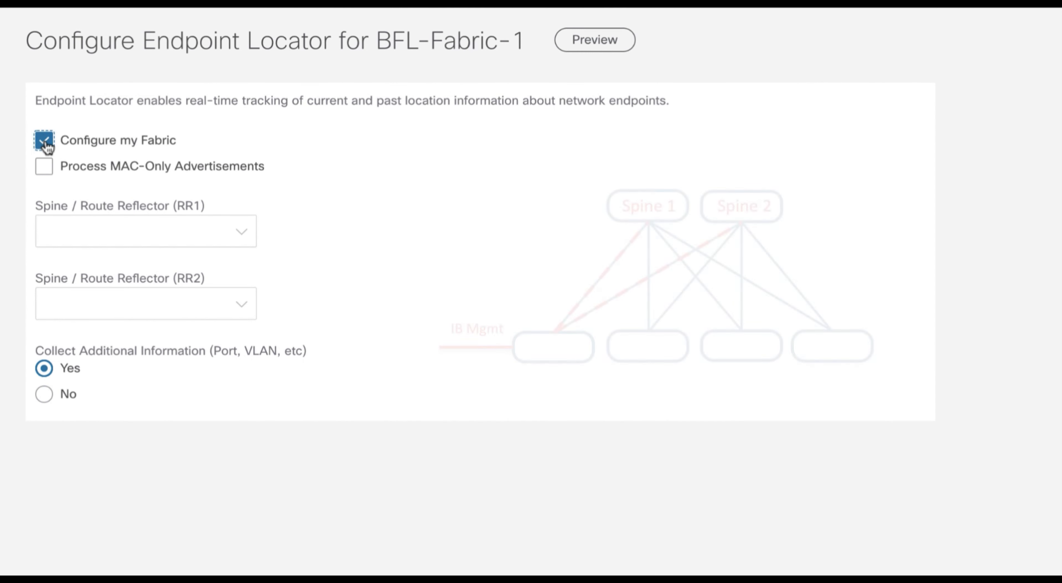
{"action": "left_click", "coordinate": [244, 233]}
{"action": "left_click", "coordinate": [189, 270]}
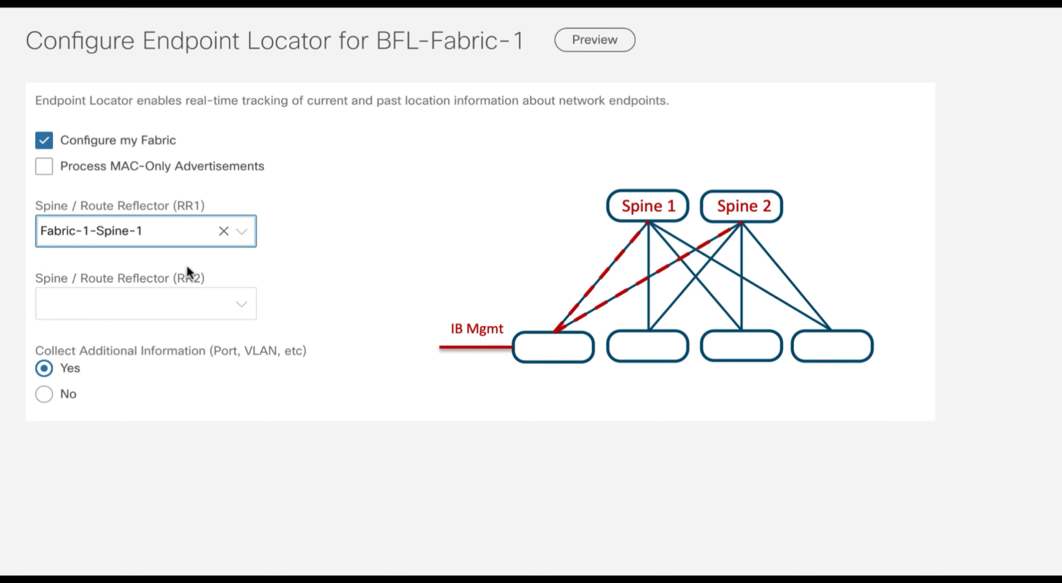
{"action": "left_click", "coordinate": [242, 314]}
{"action": "left_click", "coordinate": [202, 342]}
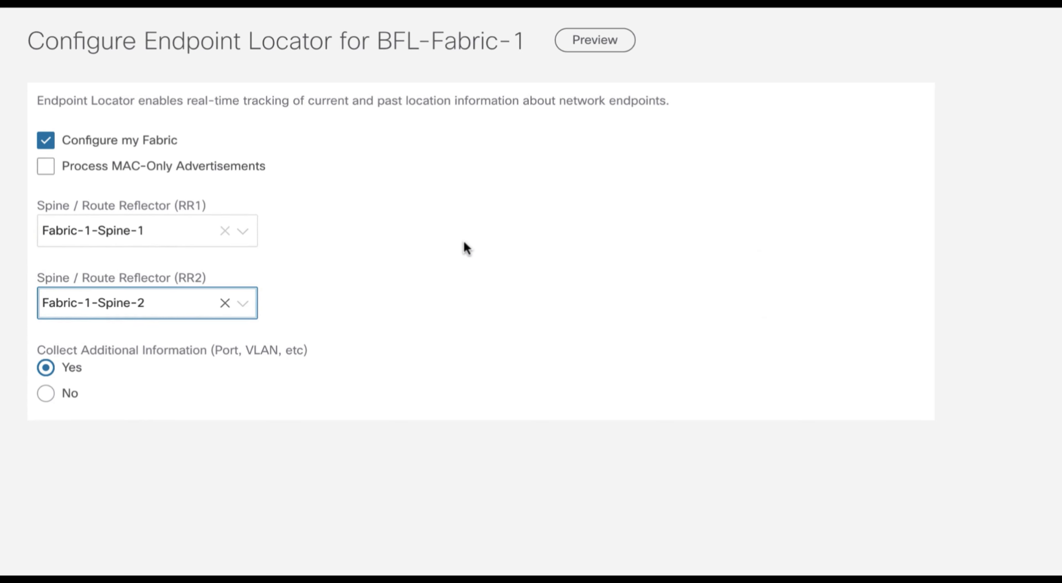
{"action": "left_click", "coordinate": [1032, 562]}
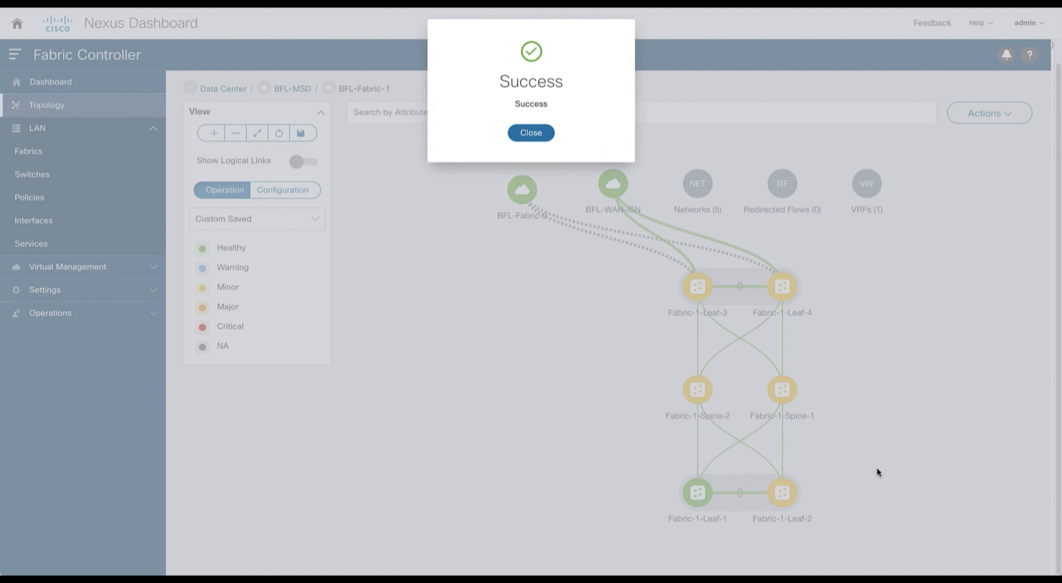
{"action": "left_click", "coordinate": [532, 132]}
Reopen the Endpoint Locator settings of BFL-Fabric-1 and preview the configuration
{"action": "right_click", "coordinate": [883, 301]}
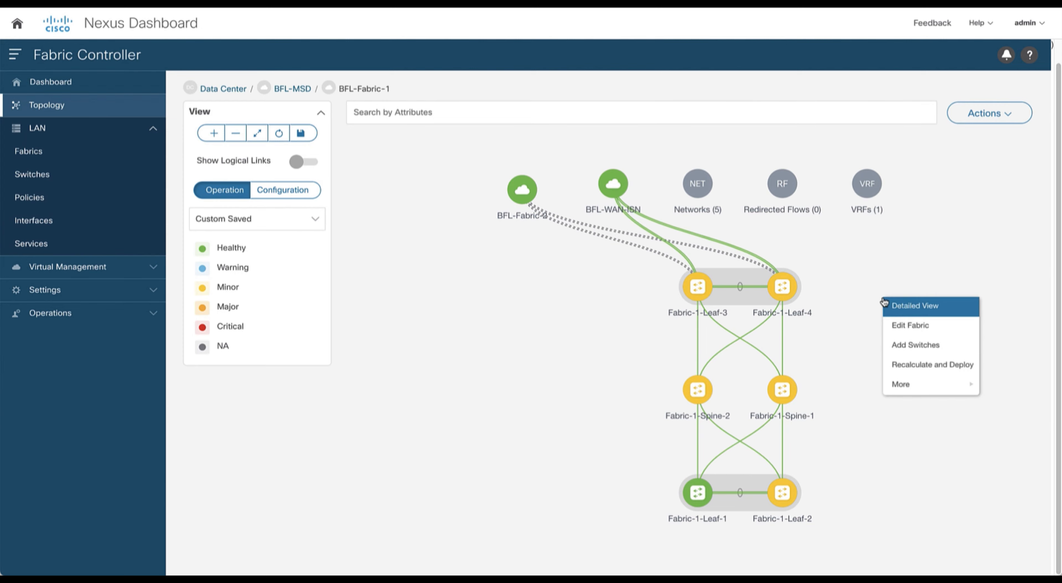
{"action": "mouse_move", "coordinate": [926, 384]}
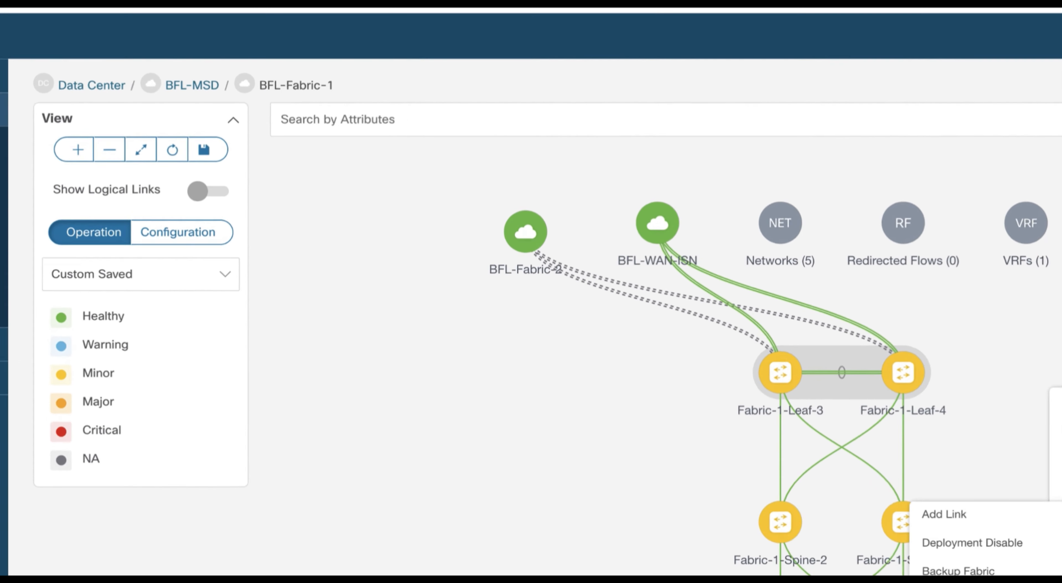
{"action": "left_click", "coordinate": [843, 482]}
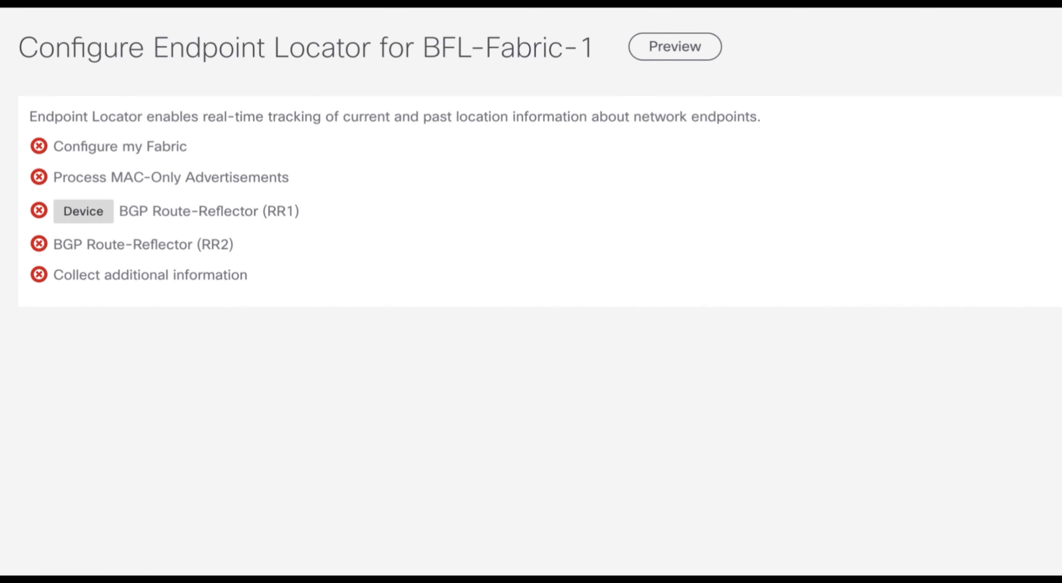
{"action": "left_click", "coordinate": [672, 46]}
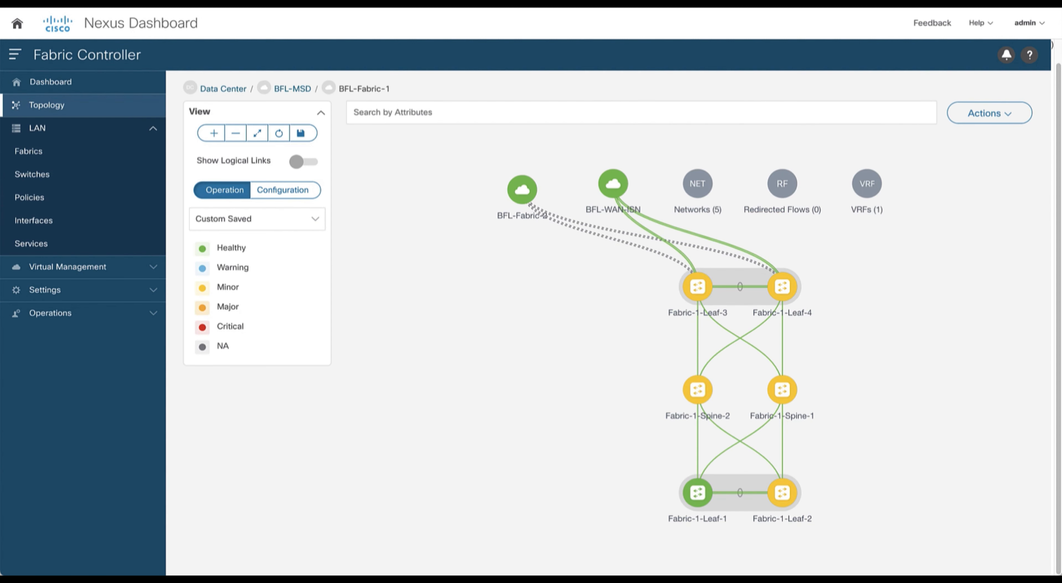
Configure Endpoint Locator for BFL-Fabric-2 with Configure my Fabric enabled and Fabric-2-Spine-2 as RR1, and save it
{"action": "double_click", "coordinate": [520, 187]}
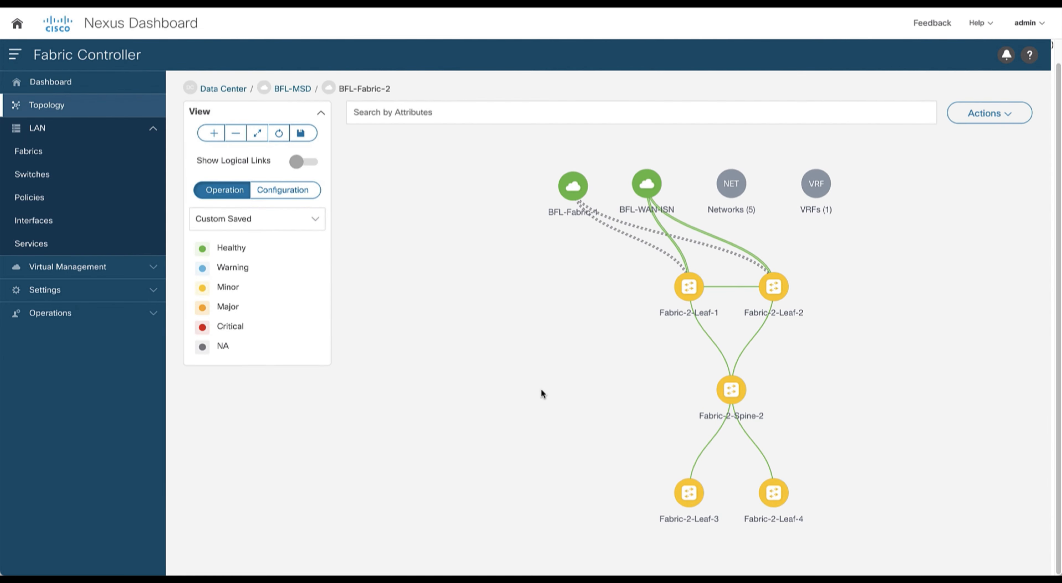
{"action": "left_click", "coordinate": [989, 113]}
{"action": "mouse_move", "coordinate": [931, 221]}
{"action": "left_click", "coordinate": [873, 321]}
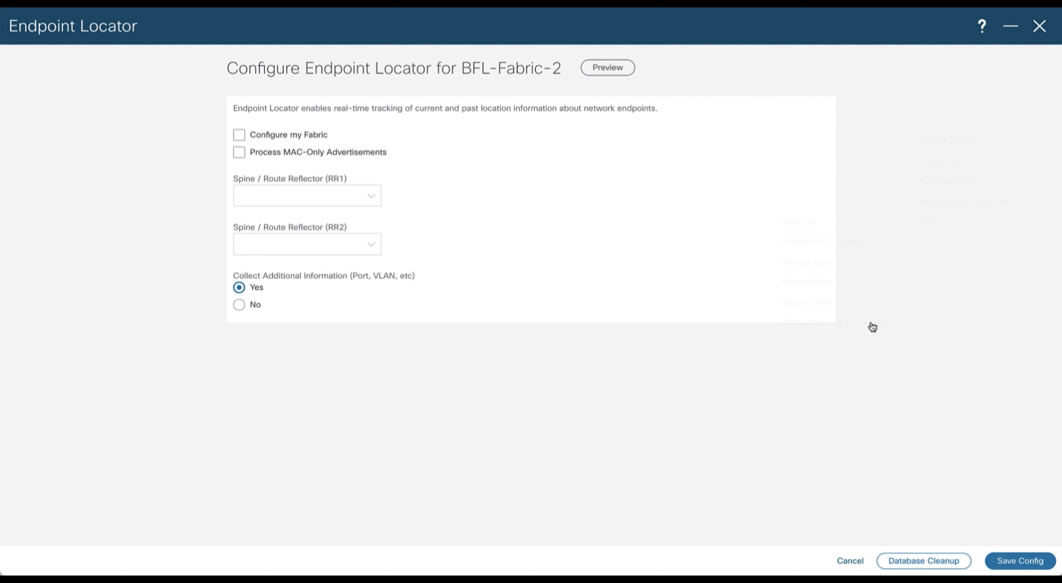
{"action": "left_click", "coordinate": [239, 134]}
{"action": "left_click", "coordinate": [272, 194]}
{"action": "left_click", "coordinate": [287, 223]}
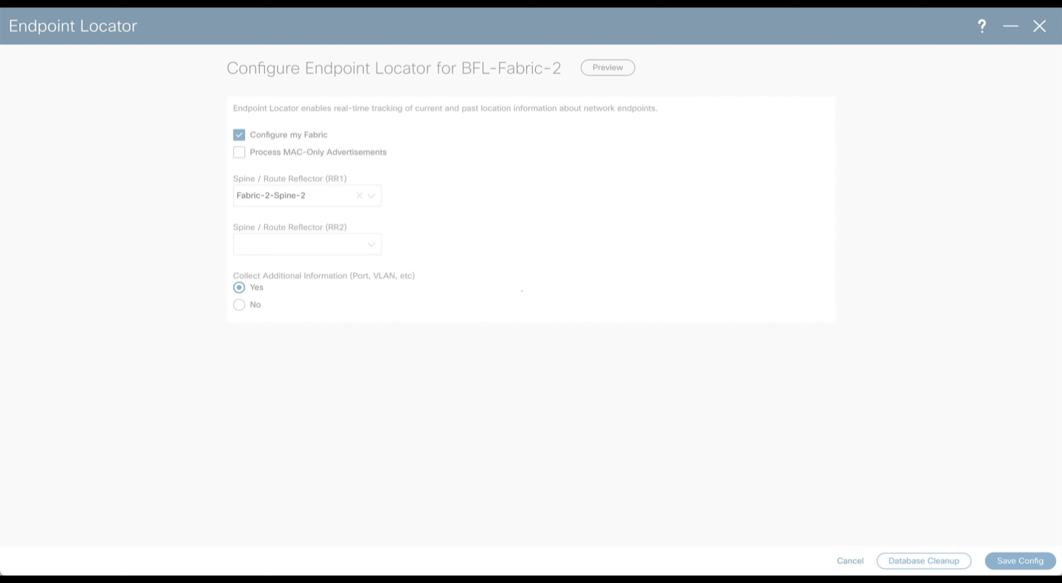
{"action": "left_click", "coordinate": [1026, 562]}
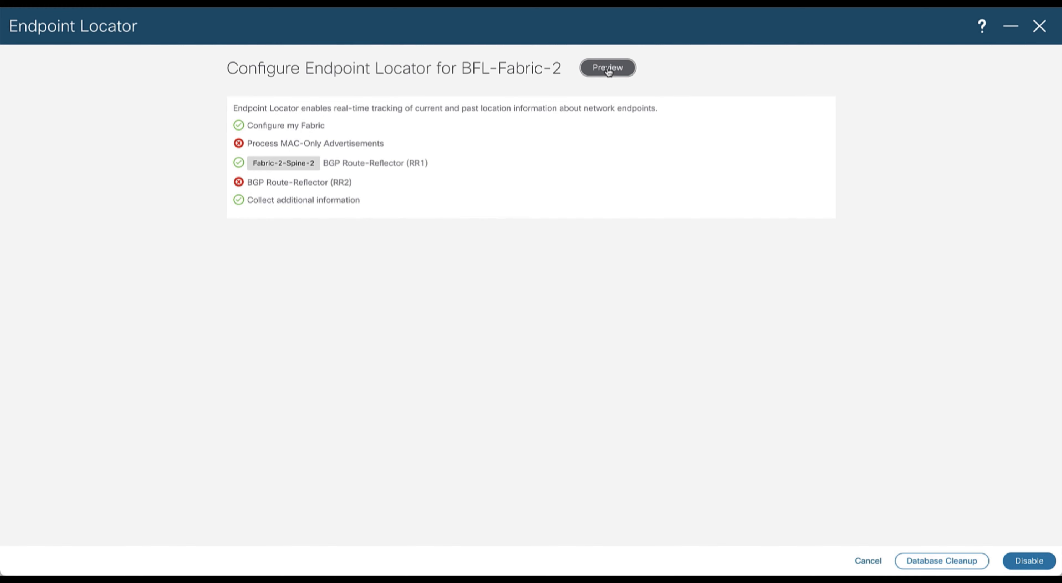
Preview the Endpoint Locator configuration for BFL-Fabric-2 and examine its contents
{"action": "left_click", "coordinate": [608, 69]}
{"action": "left_click_drag", "start_coordinate": [549, 130], "coordinate": [491, 127]}
{"action": "left_click", "coordinate": [559, 119]}
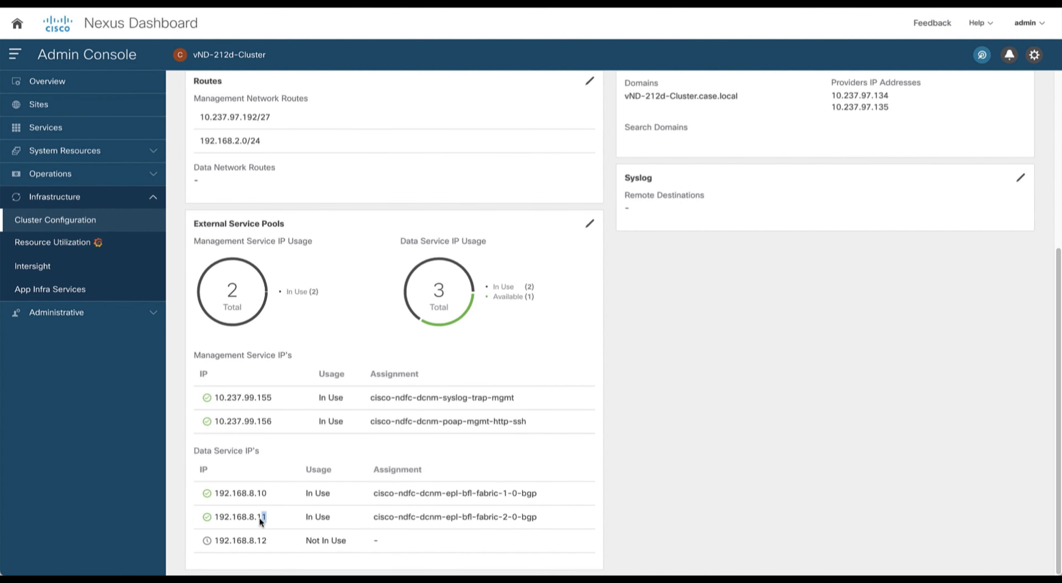
Close the BFL-Fabric-2 configuration preview and its Endpoint Locator settings, and return to the BFL-MSD topology
{"action": "left_click", "coordinate": [765, 468]}
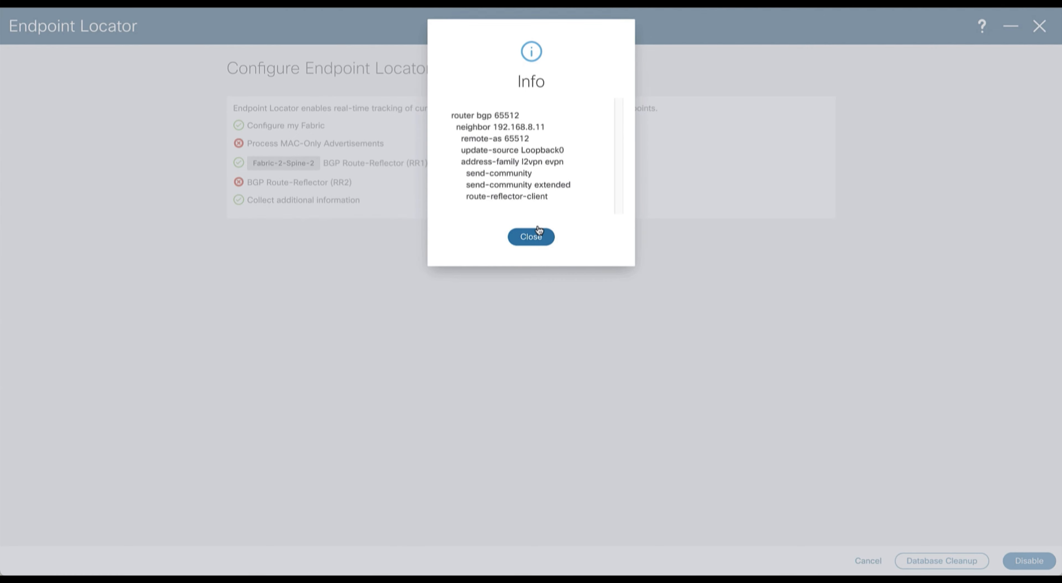
{"action": "left_click", "coordinate": [539, 230]}
{"action": "left_click", "coordinate": [1039, 25]}
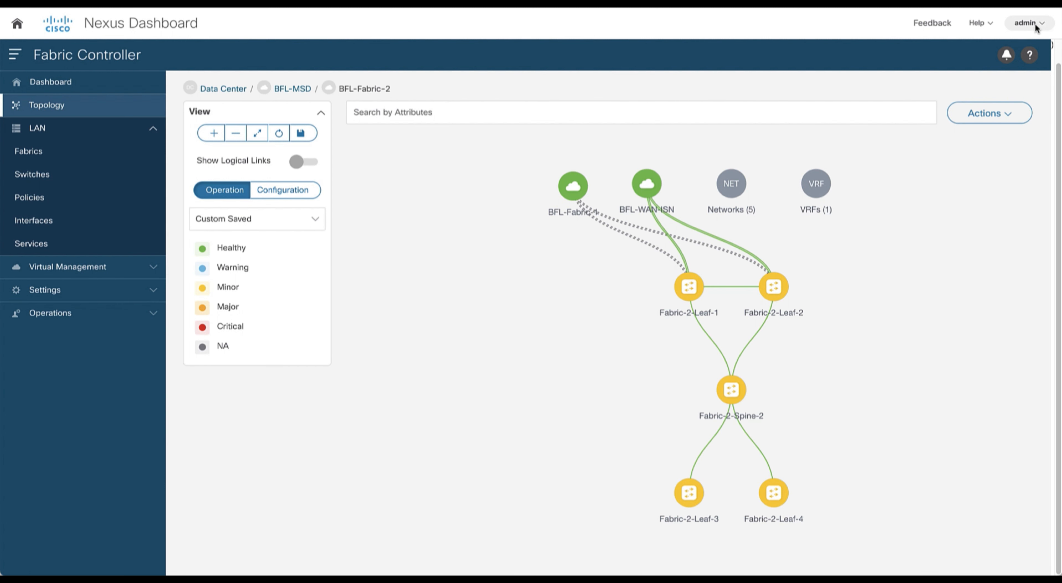
{"action": "double_click", "coordinate": [581, 200]}
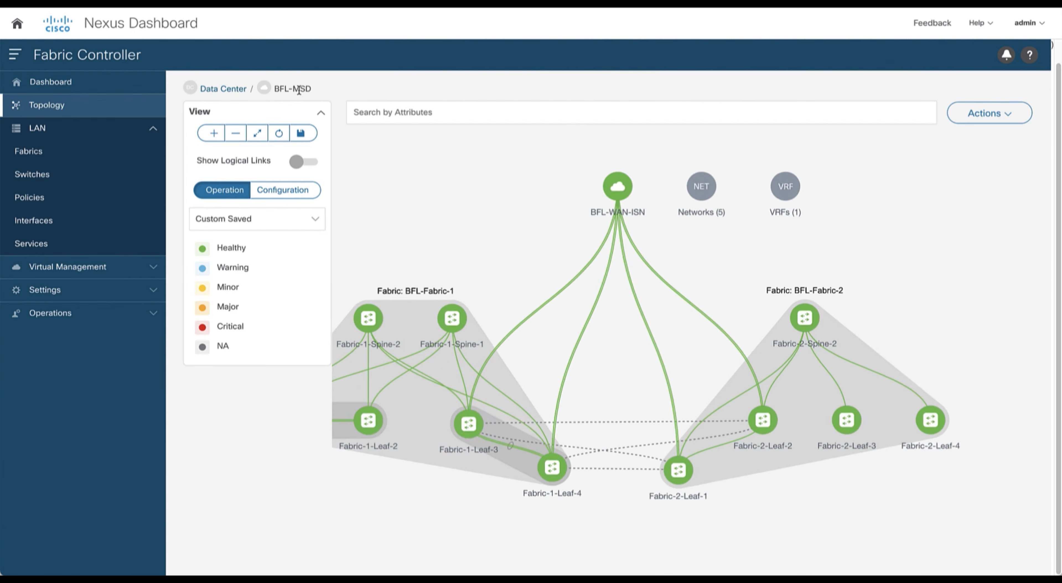
Open the Endpoint Locator dashboard and show the endpoint data for BFL-Fabric-1
{"action": "left_click", "coordinate": [110, 89]}
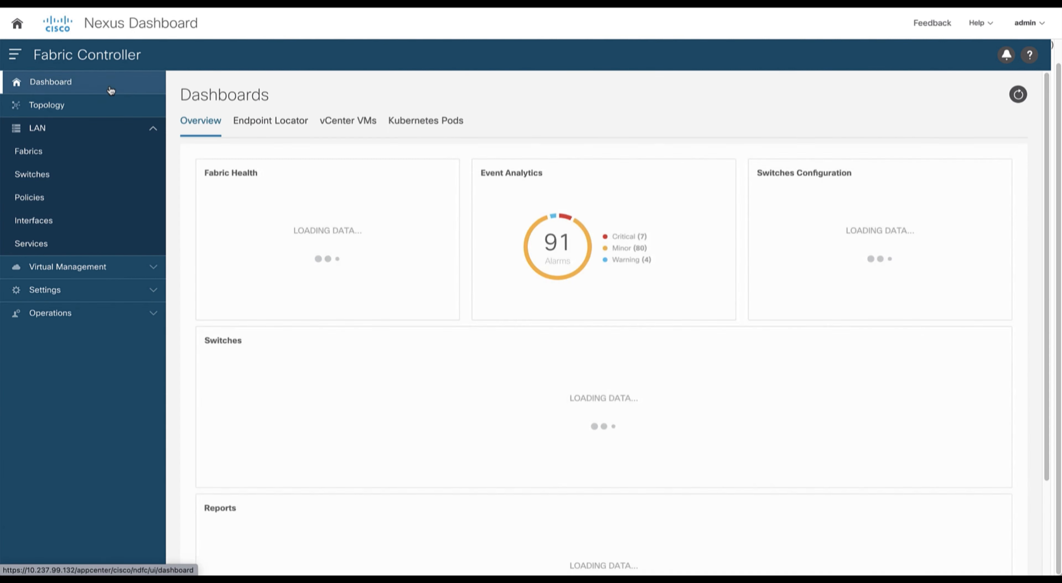
{"action": "left_click", "coordinate": [299, 126]}
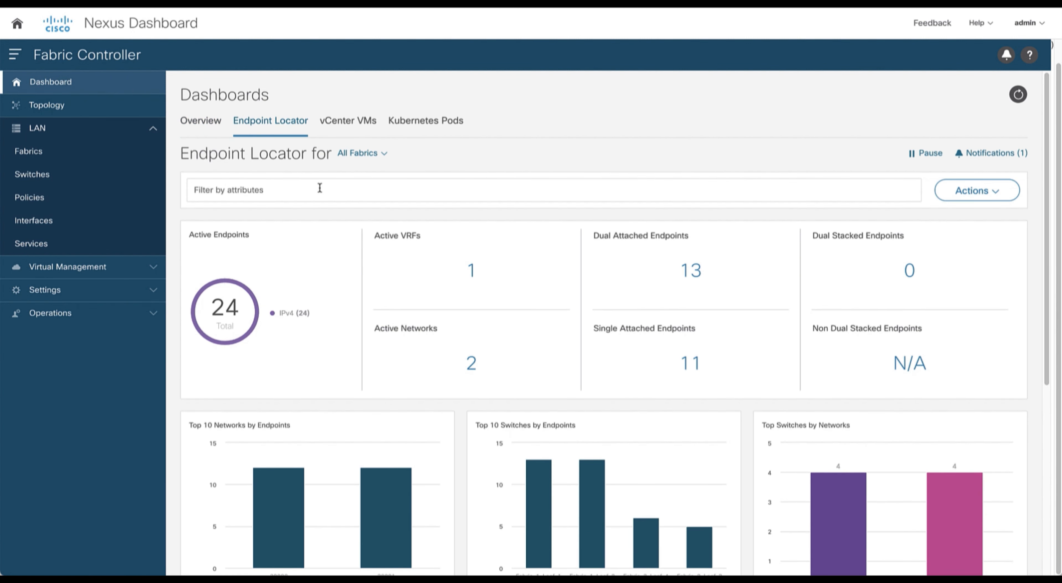
{"action": "left_click", "coordinate": [383, 155]}
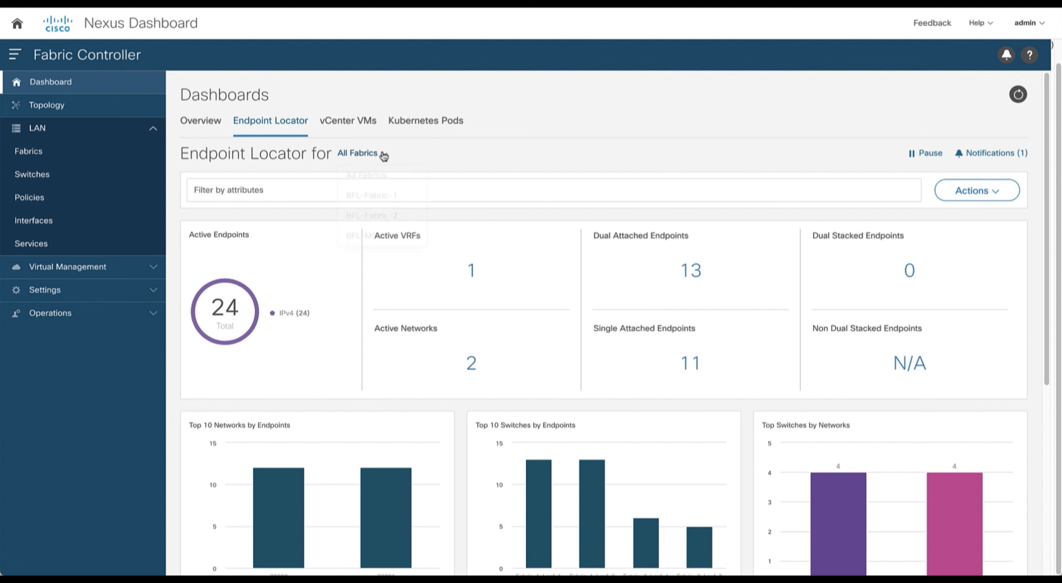
{"action": "left_click", "coordinate": [392, 199]}
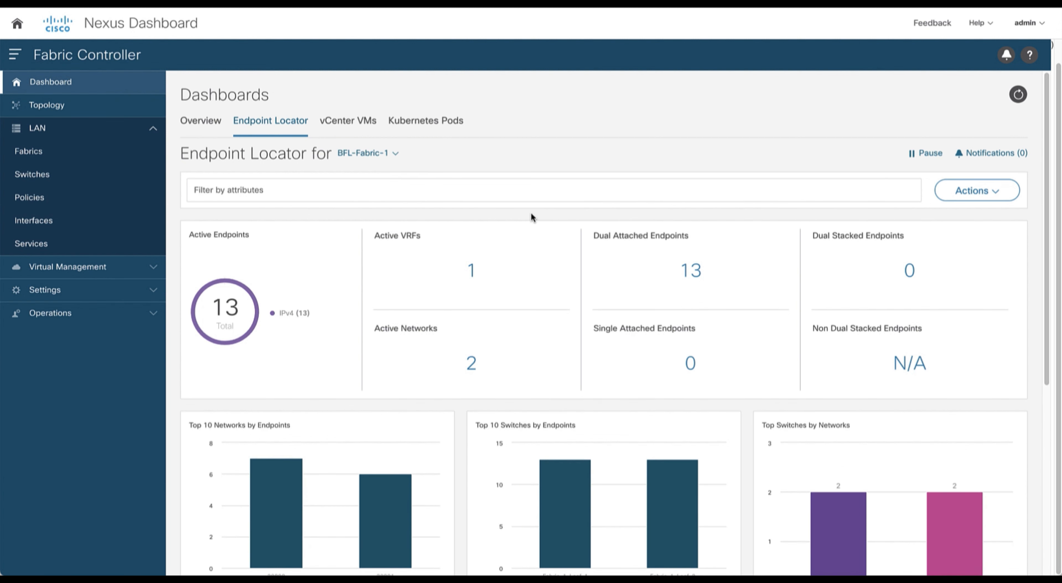
Switch the Endpoint Locator dashboard to BFL-Fabric-2 and after that to BFL-MSD to compare their endpoint data
{"action": "left_click", "coordinate": [384, 155]}
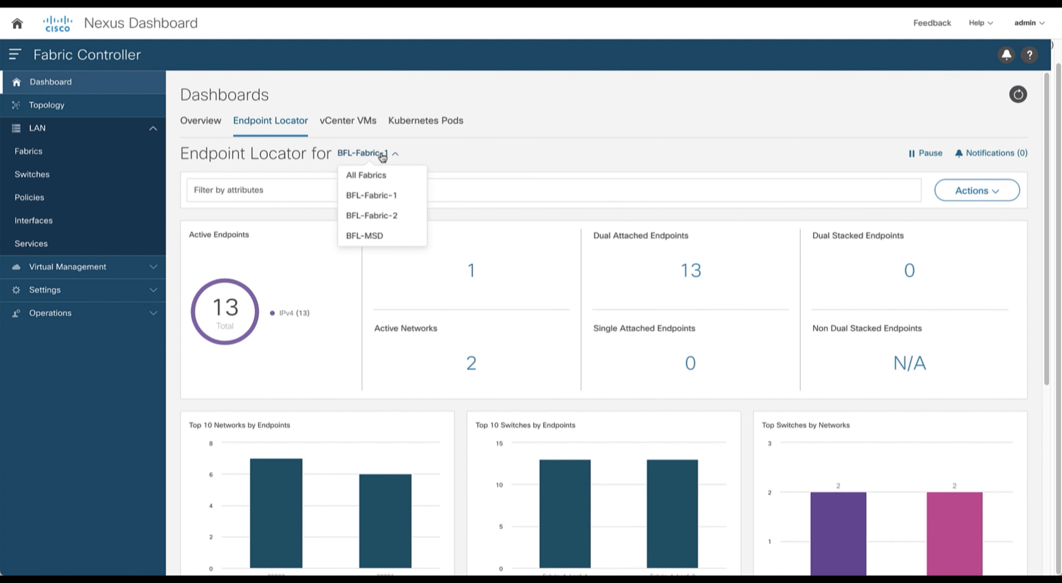
{"action": "left_click", "coordinate": [399, 217]}
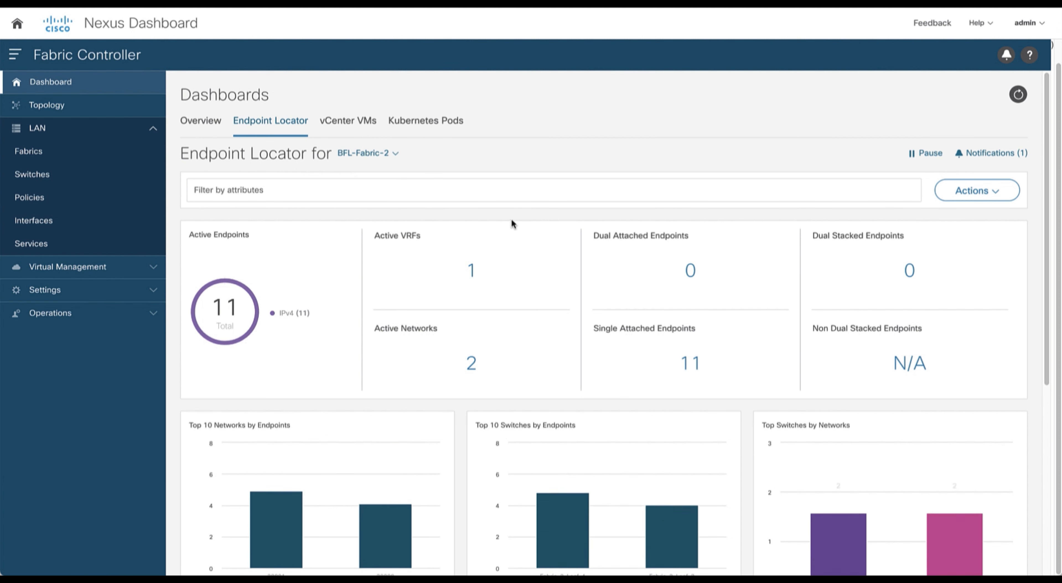
{"action": "left_click", "coordinate": [396, 153]}
{"action": "left_click", "coordinate": [403, 235]}
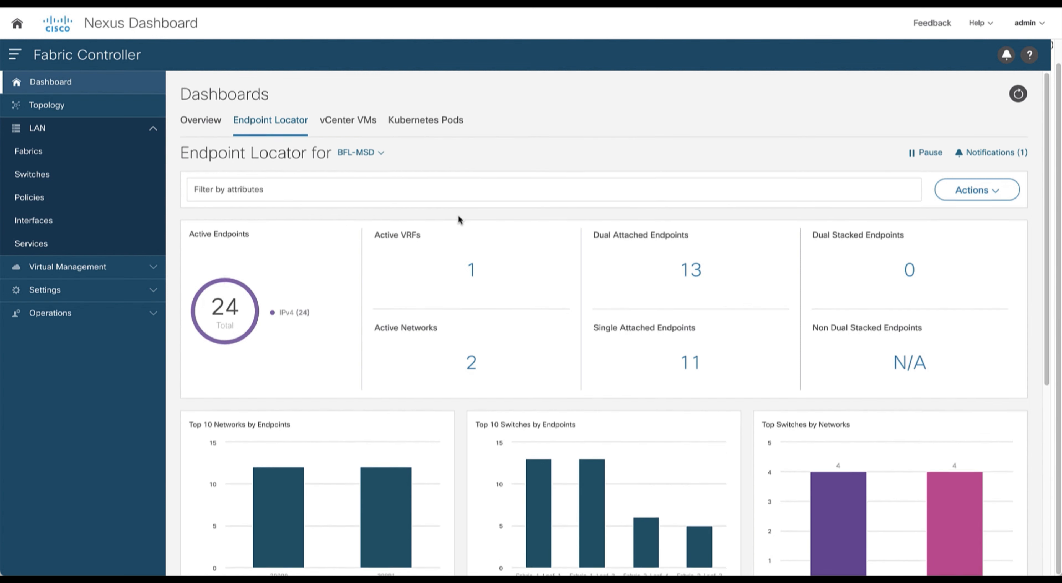
View the details and Endpoint Life timeline of active endpoint 192.168.101.66 on network 30001, and close the timeline
{"action": "scroll", "coordinate": [458, 213], "scroll_direction": "down", "scroll_amount": 5}
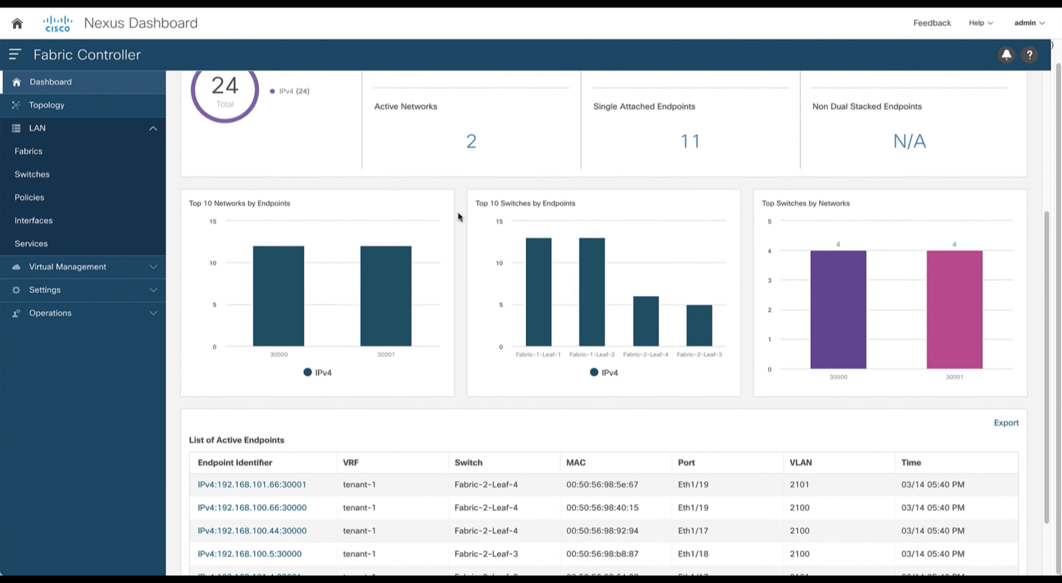
{"action": "left_click", "coordinate": [290, 483]}
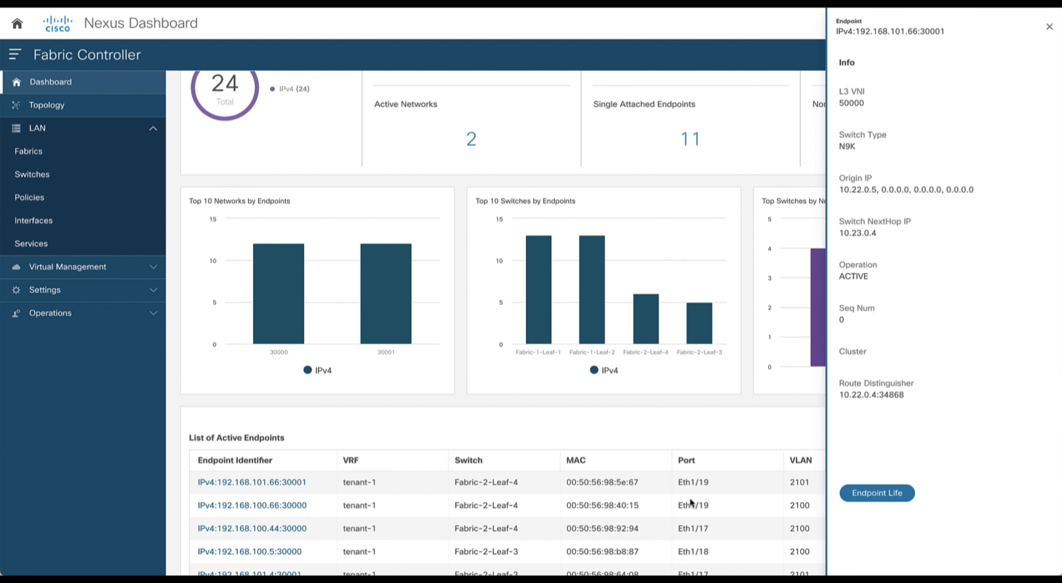
{"action": "left_click", "coordinate": [869, 497]}
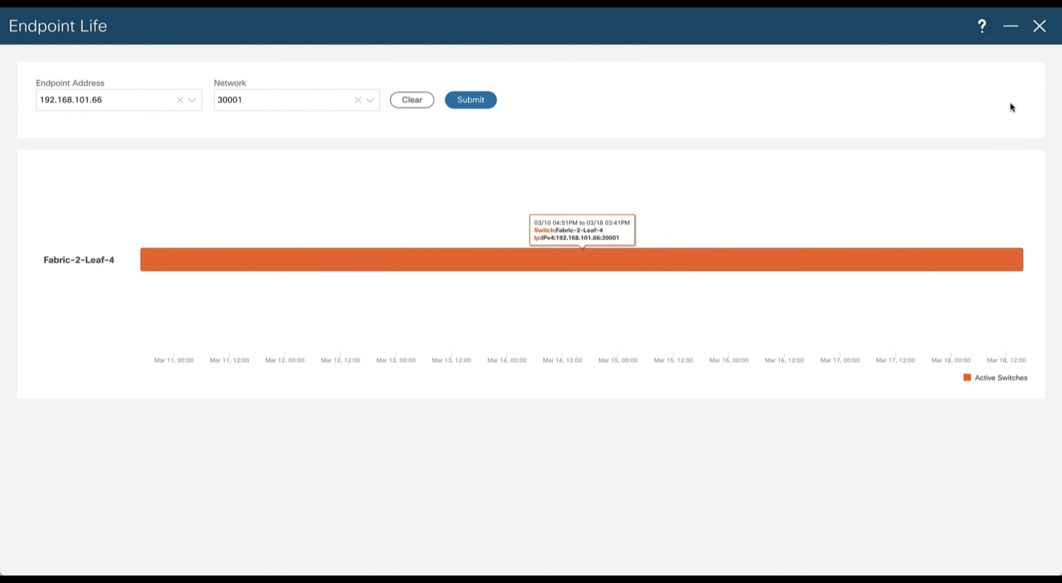
{"action": "left_click", "coordinate": [1039, 26]}
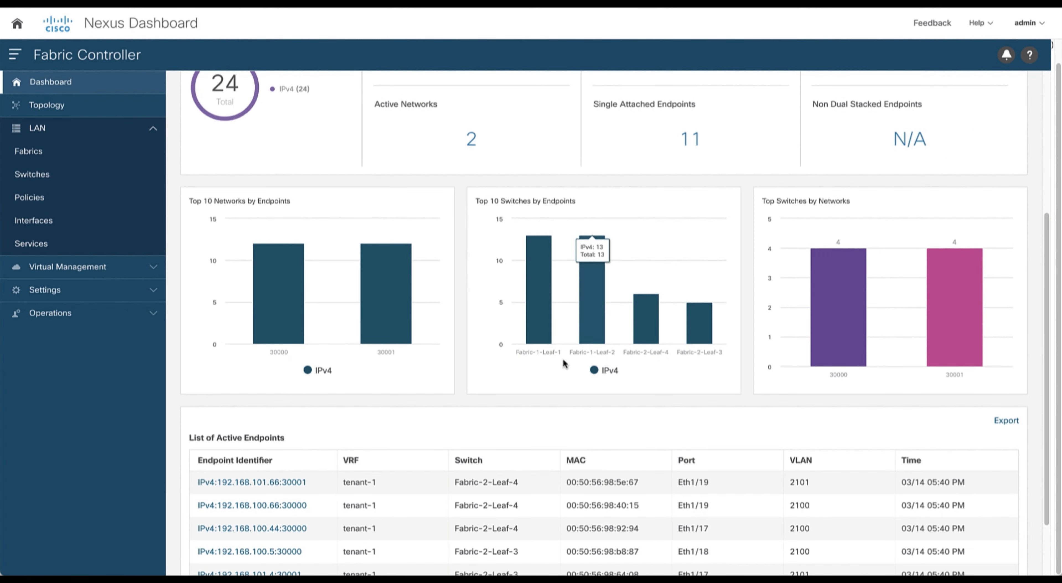
Review the Endpoint History of BFL-MSD for March 9 to March 16, 2022, and close it
{"action": "scroll", "coordinate": [555, 364], "scroll_direction": "up", "scroll_amount": 3}
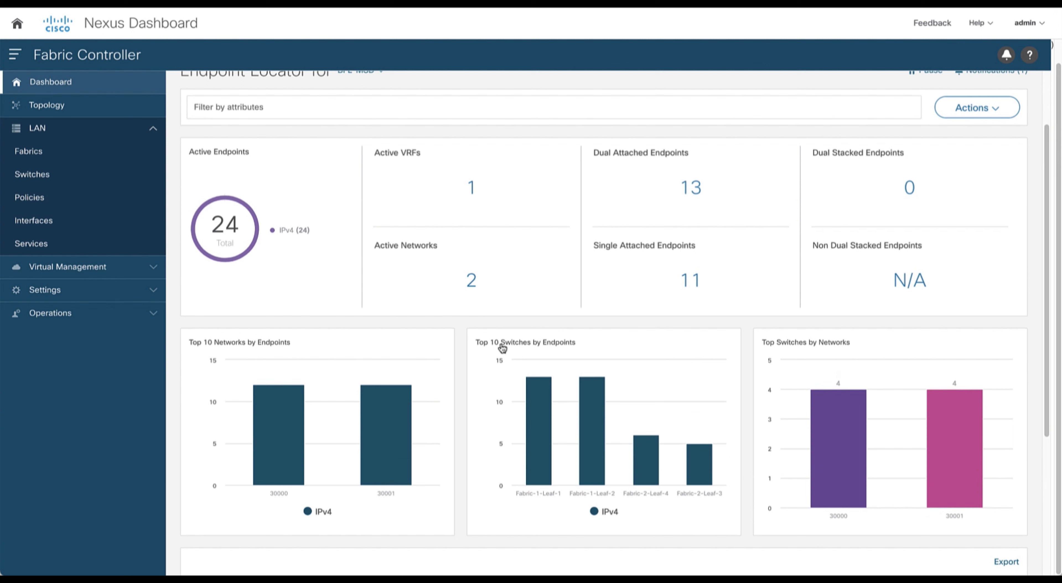
{"action": "left_click", "coordinate": [471, 192]}
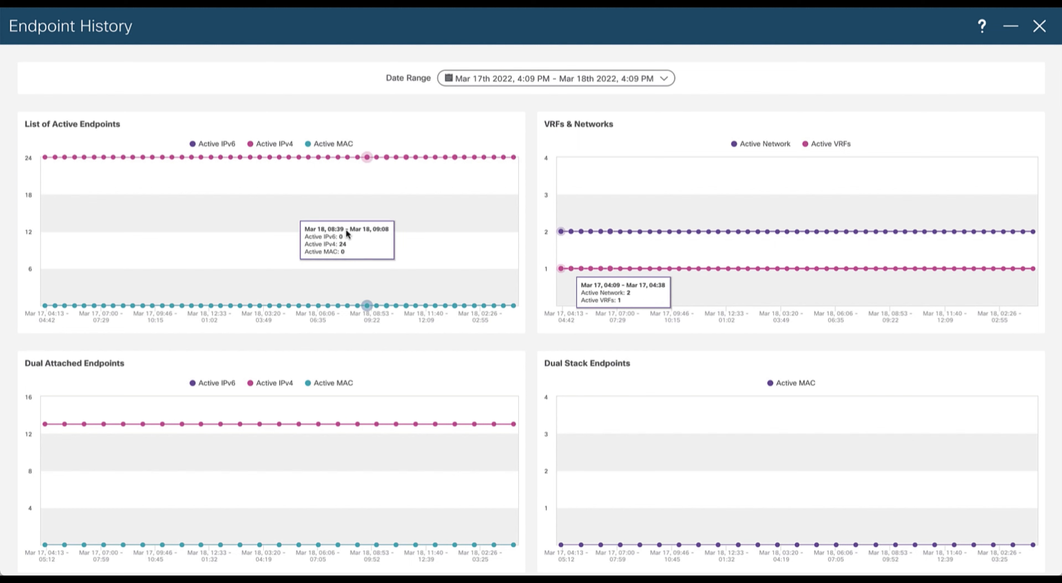
{"action": "left_click", "coordinate": [648, 84]}
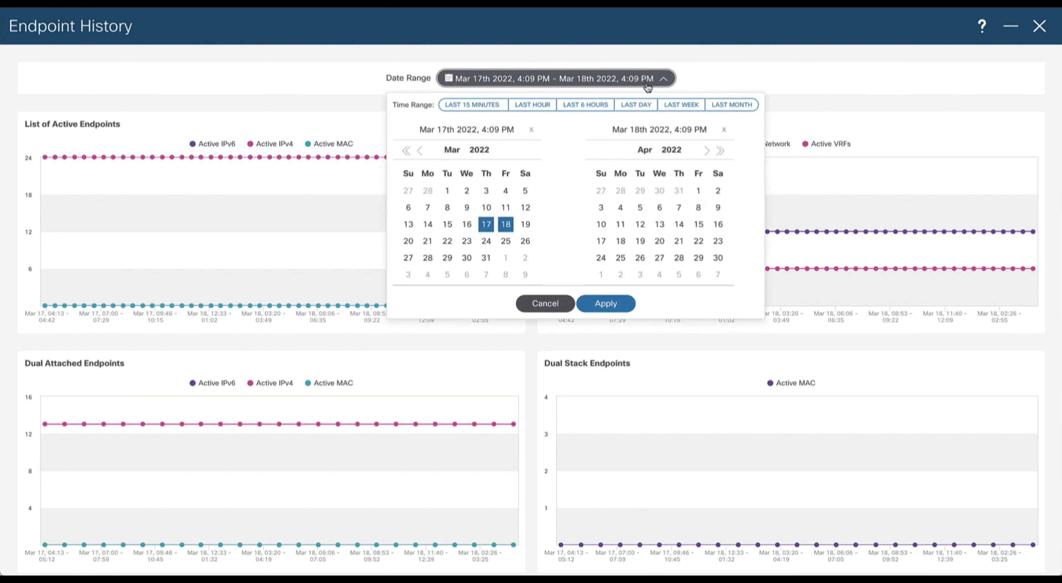
{"action": "left_click", "coordinate": [627, 108]}
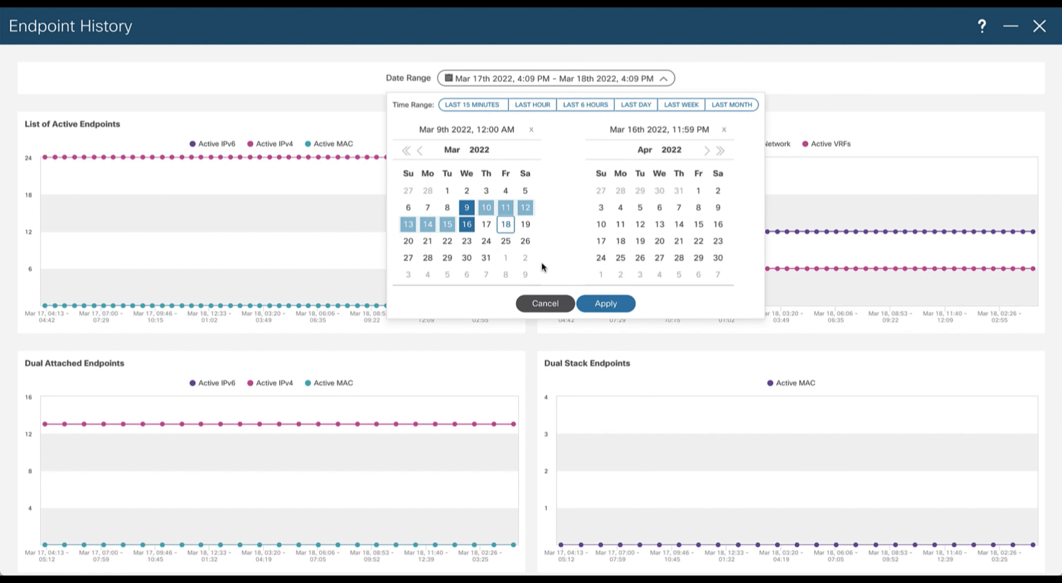
{"action": "left_click", "coordinate": [605, 304]}
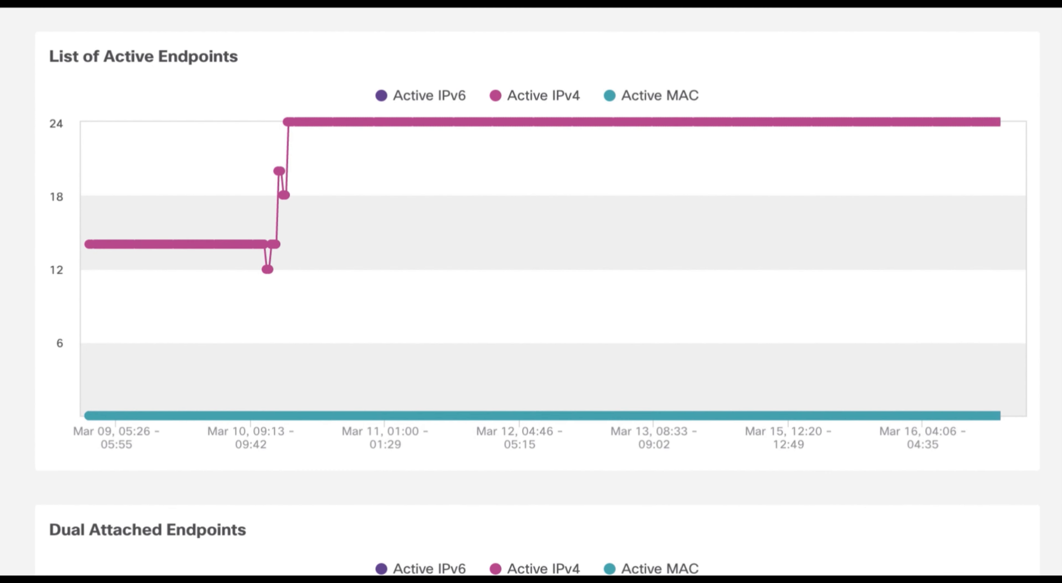
{"action": "mouse_move", "coordinate": [284, 200]}
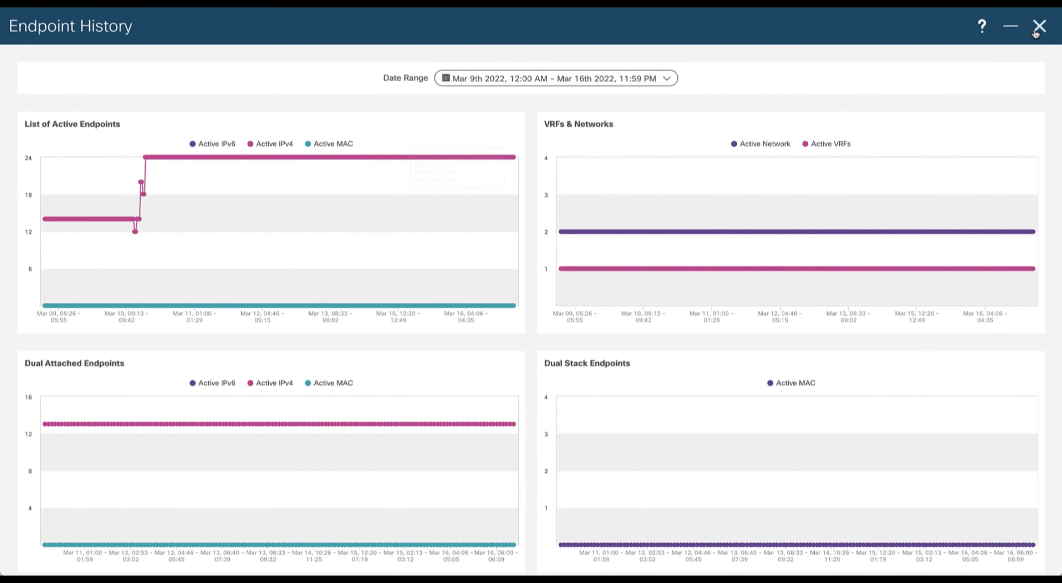
{"action": "left_click", "coordinate": [1039, 27]}
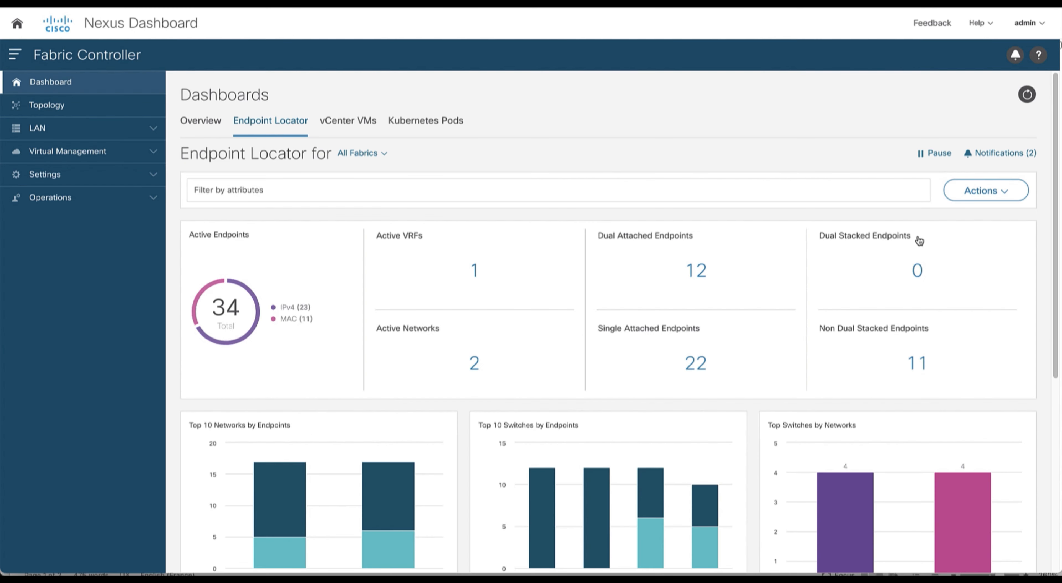
Filter the Endpoint Locator dashboard to BFL-Fabric-1 and open the Endpoint Snapshot from its Endpoint History
{"action": "left_click", "coordinate": [378, 158]}
{"action": "left_click", "coordinate": [369, 211]}
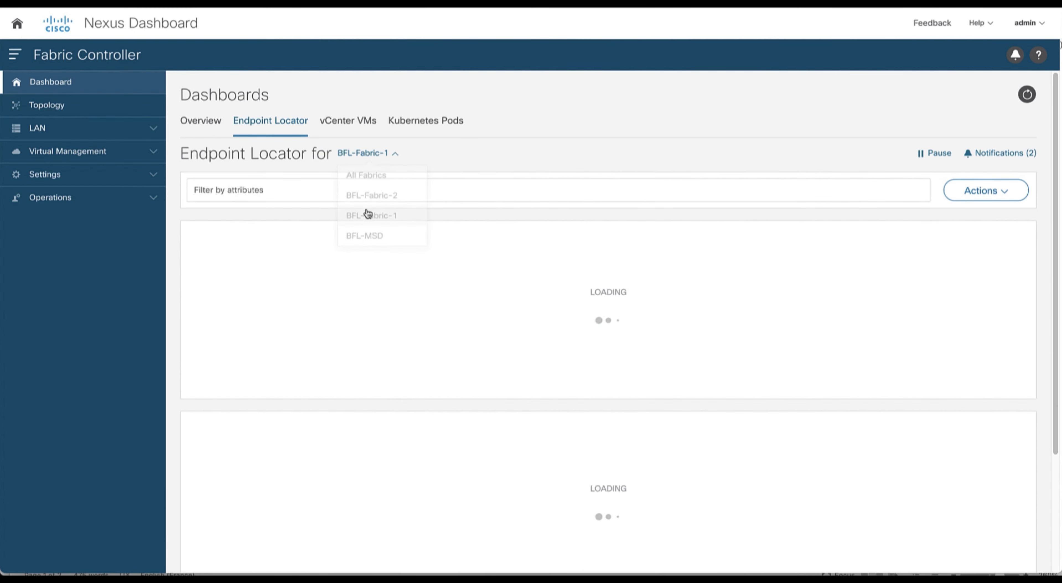
{"action": "left_click", "coordinate": [474, 271]}
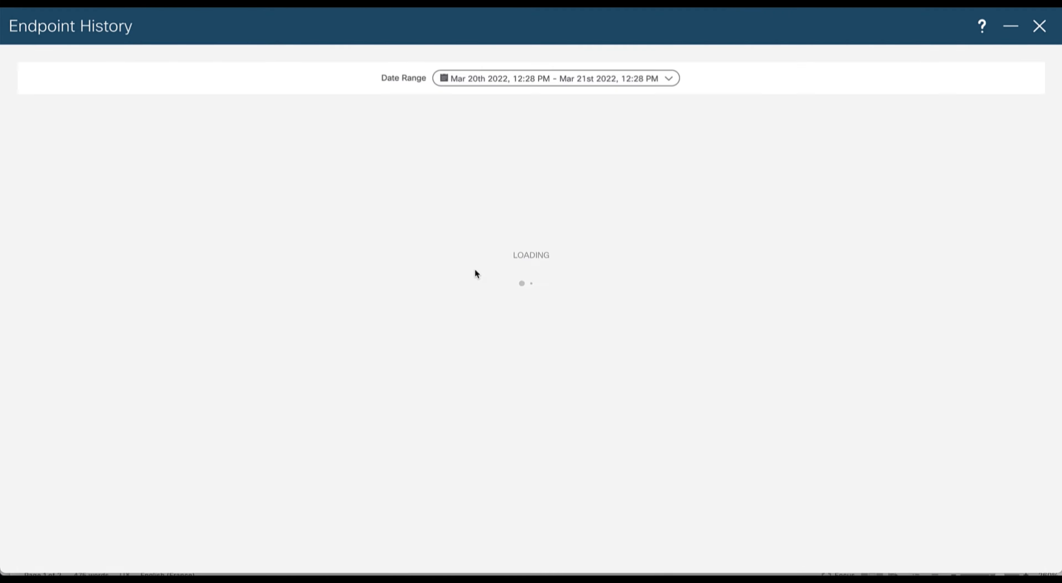
{"action": "left_click", "coordinate": [498, 124]}
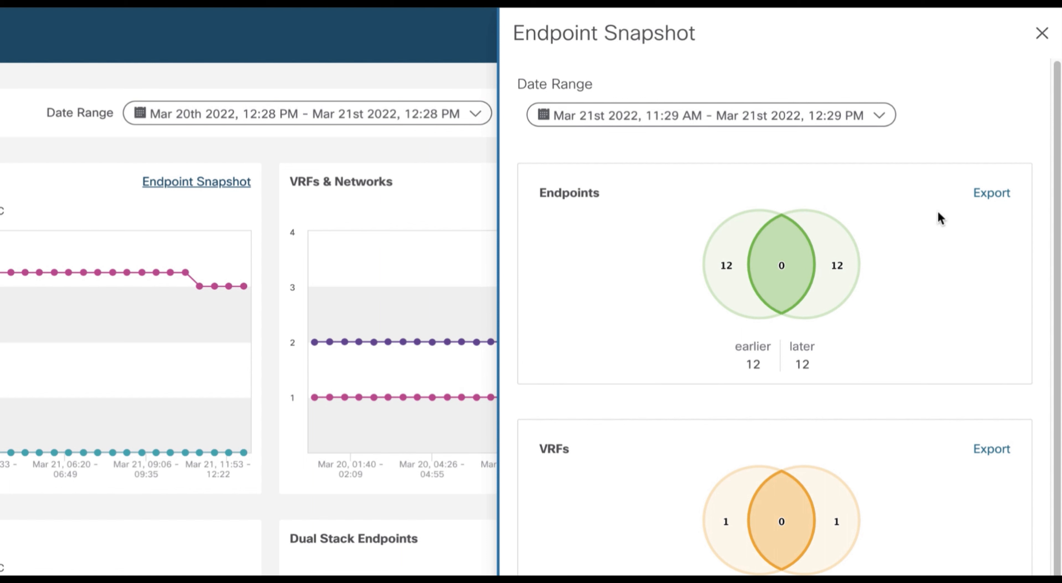
Compare the endpoint snapshots over the date range March 20 to March 21, 2022
{"action": "left_click", "coordinate": [878, 123]}
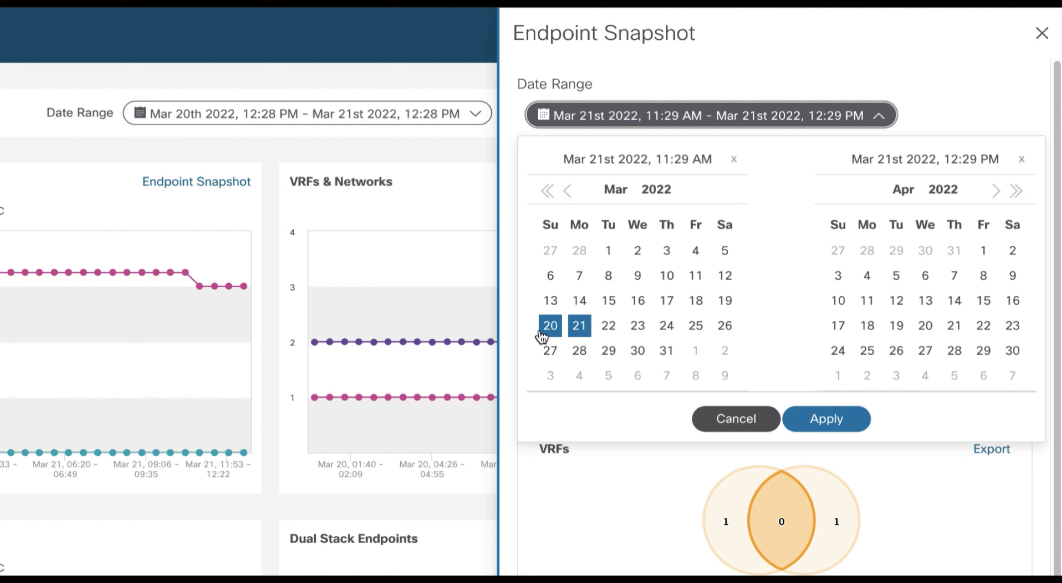
{"action": "left_click", "coordinate": [550, 328]}
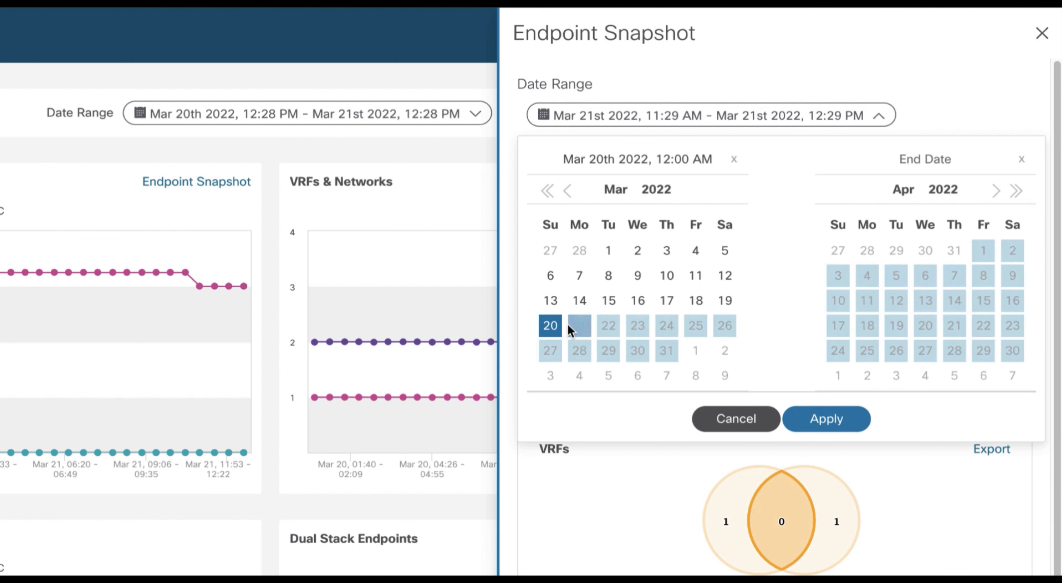
{"action": "left_click", "coordinate": [578, 328]}
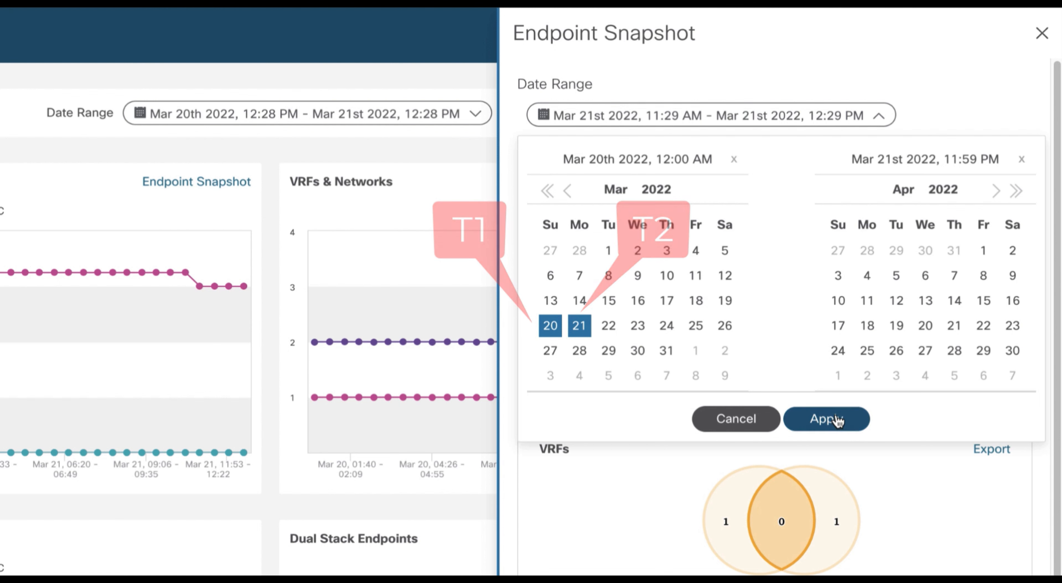
{"action": "left_click", "coordinate": [840, 416]}
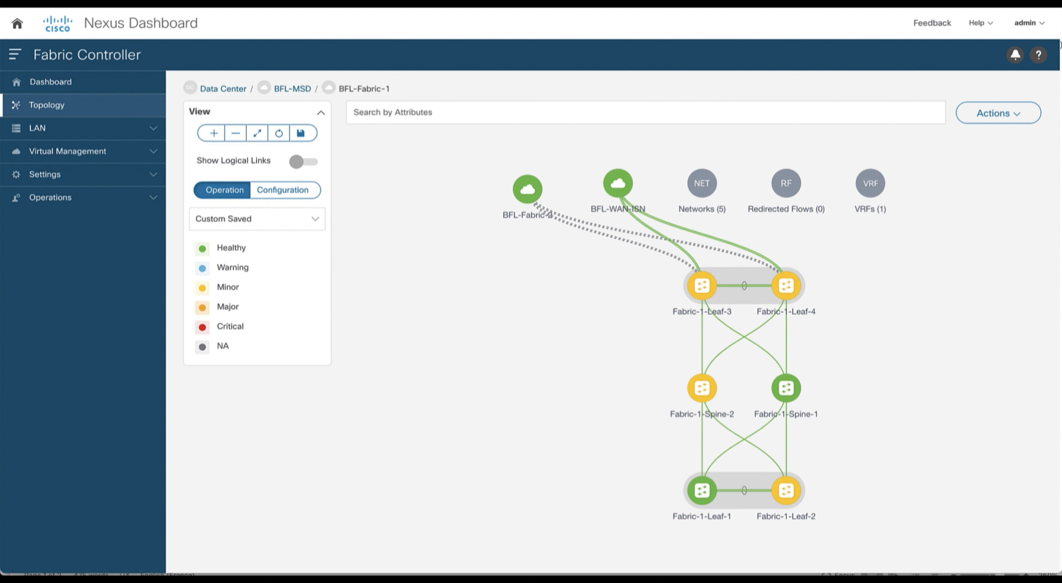
Examine the virtual machines under Virtual Infrastructure in the BFL-Fabric-1 fabric overview, and close the overview
{"action": "left_click", "coordinate": [998, 113]}
{"action": "left_click", "coordinate": [1000, 142]}
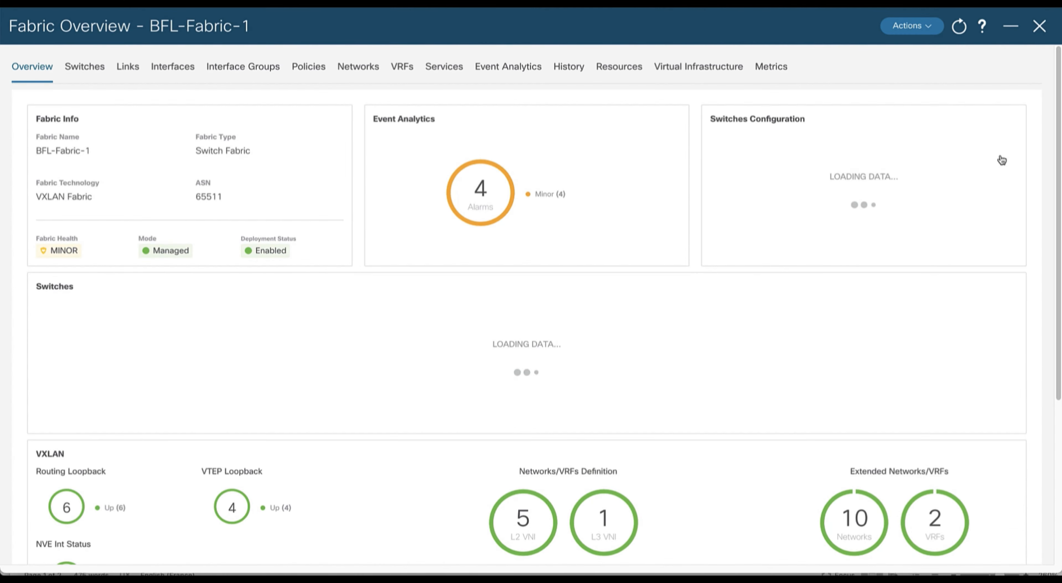
{"action": "left_click", "coordinate": [694, 71]}
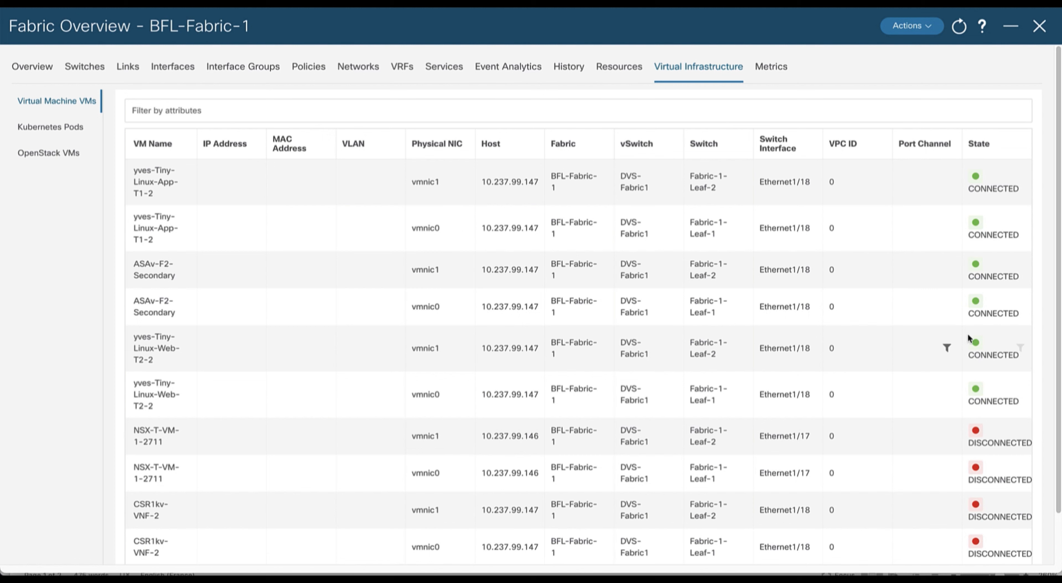
{"action": "left_click", "coordinate": [1038, 26]}
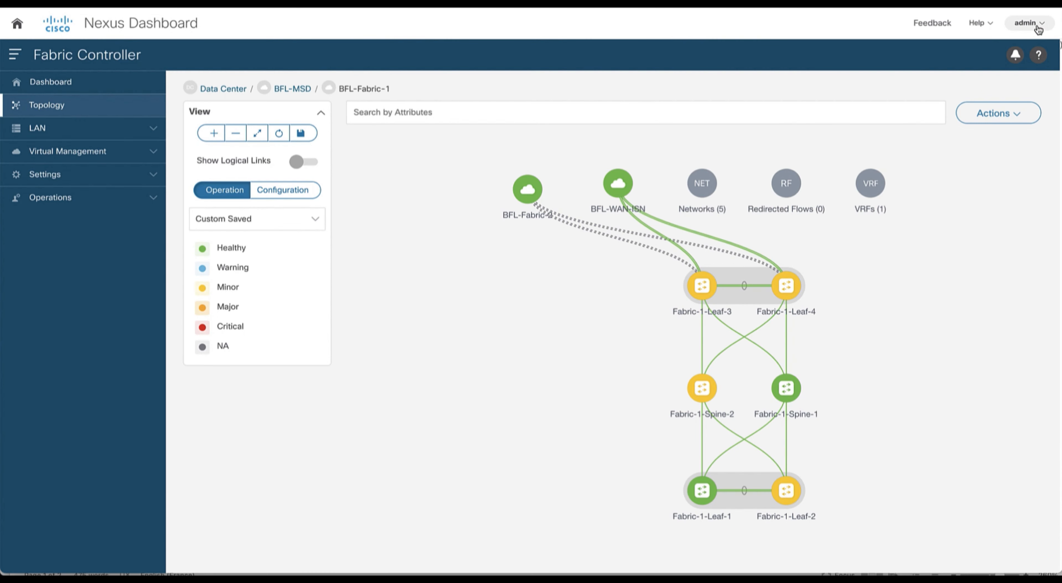